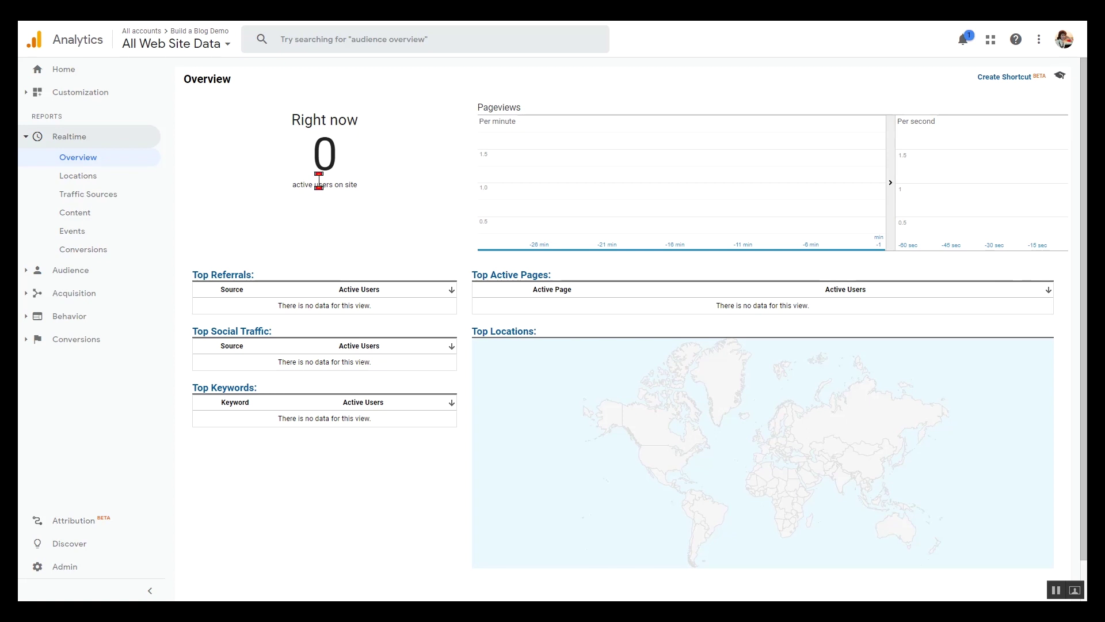
Visit the live Build a Blog Demo site from its WordPress dashboard, and check the visit in Google Analytics' Realtime overview
mouse_move(740, 244)
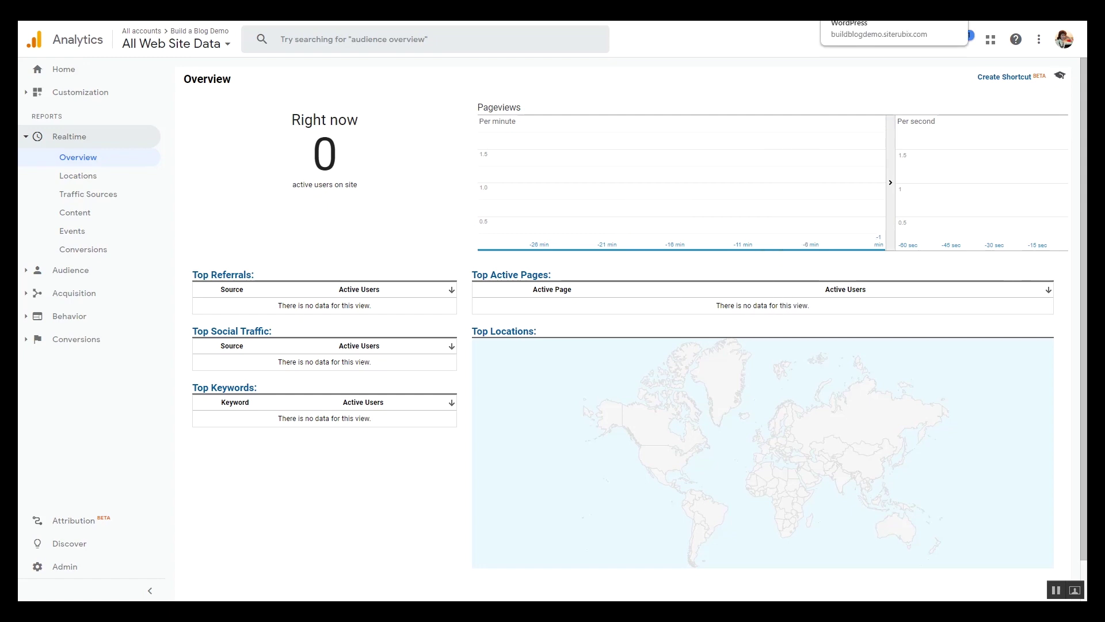
click(778, 30)
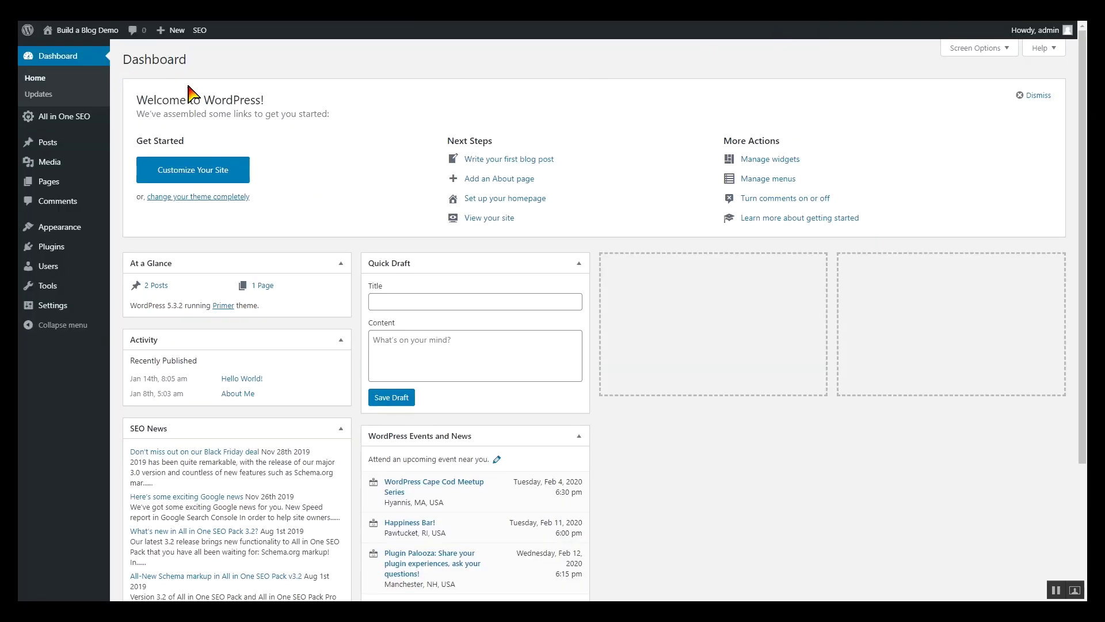
mouse_move(74, 32)
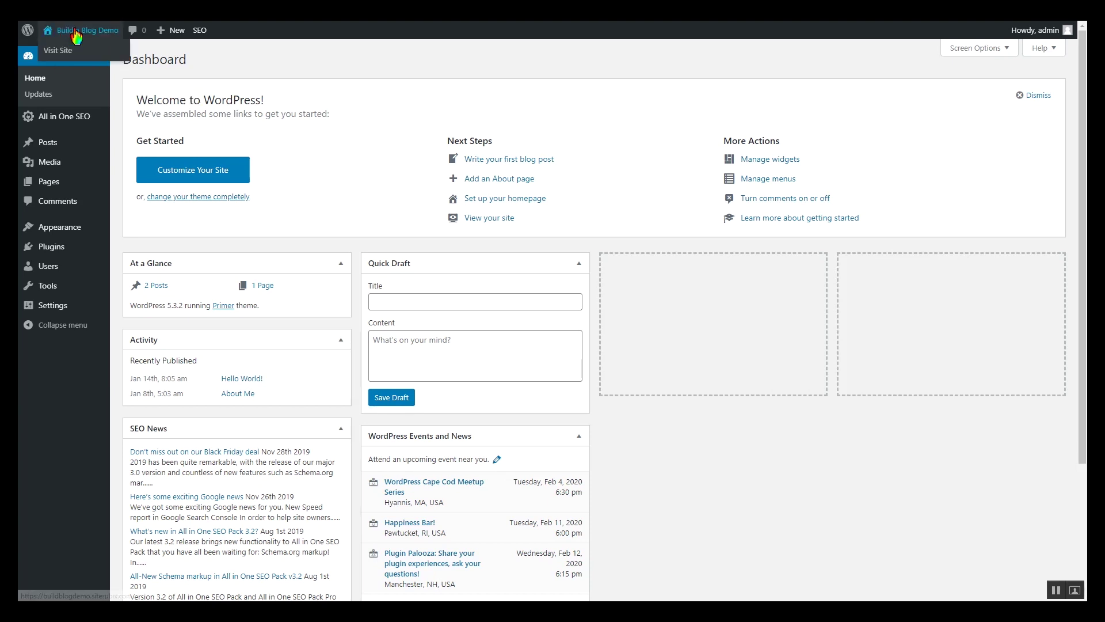
click(64, 56)
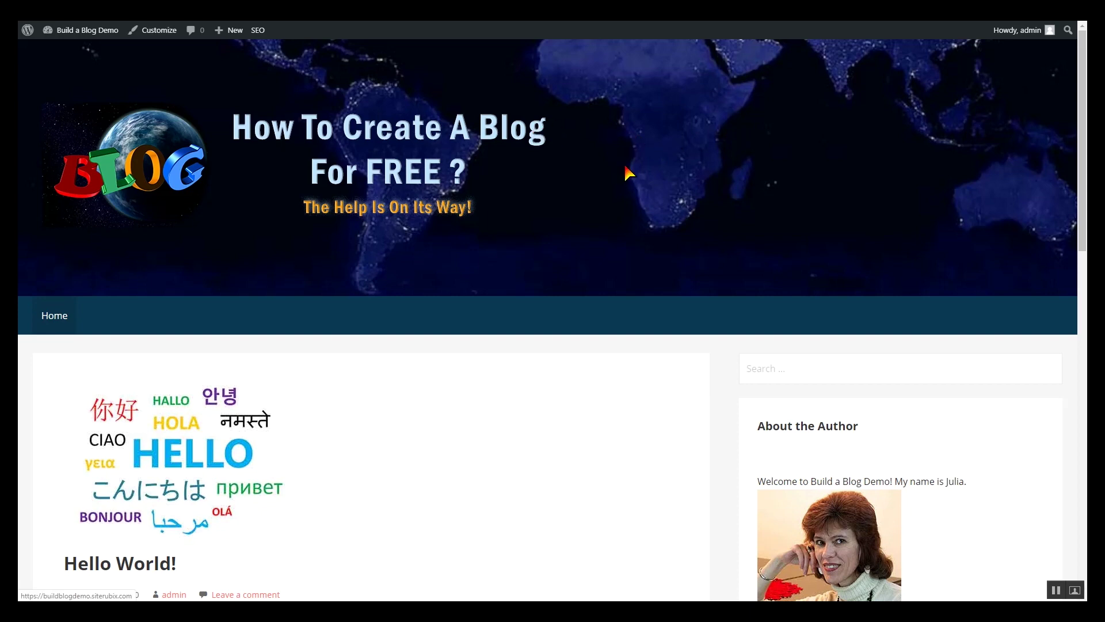
scroll(823, 358, down, 2)
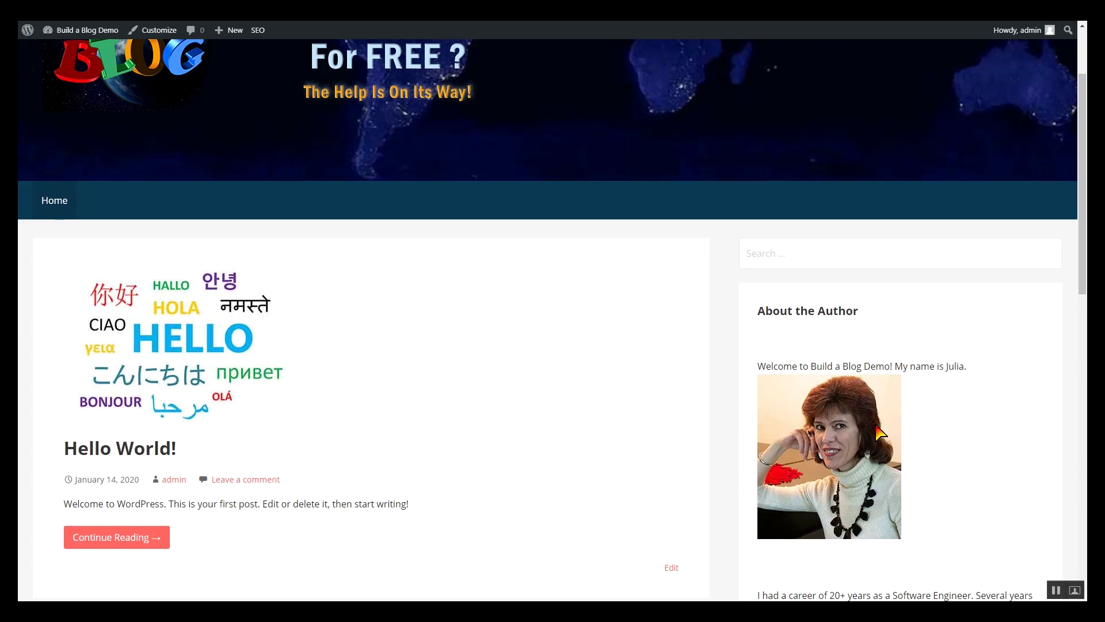
scroll(881, 430, up, 2)
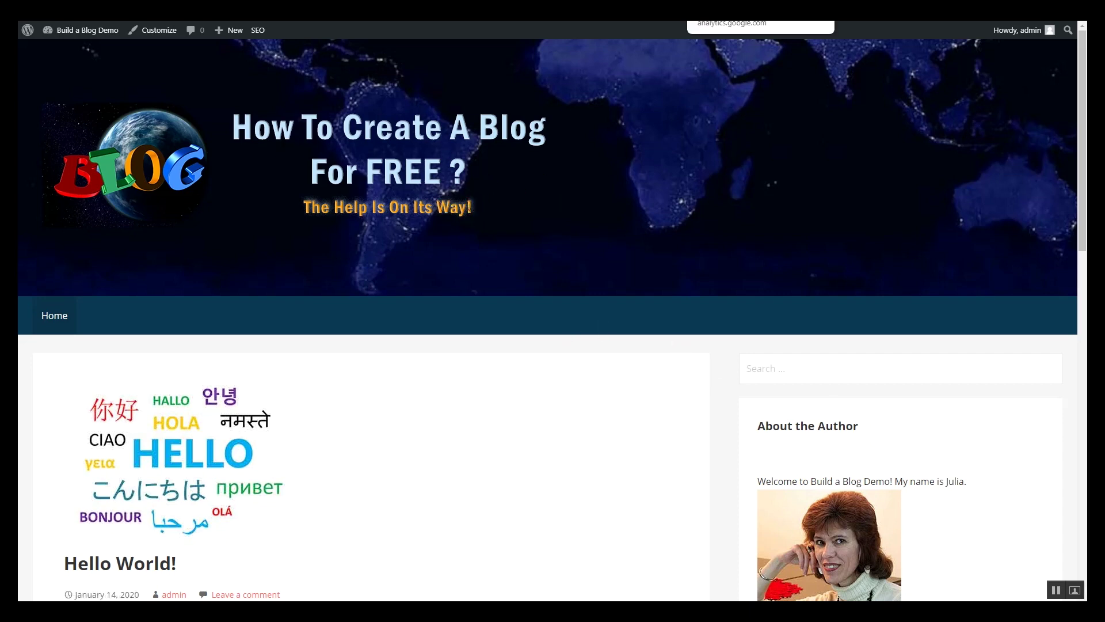
key(ctrl+Tab)
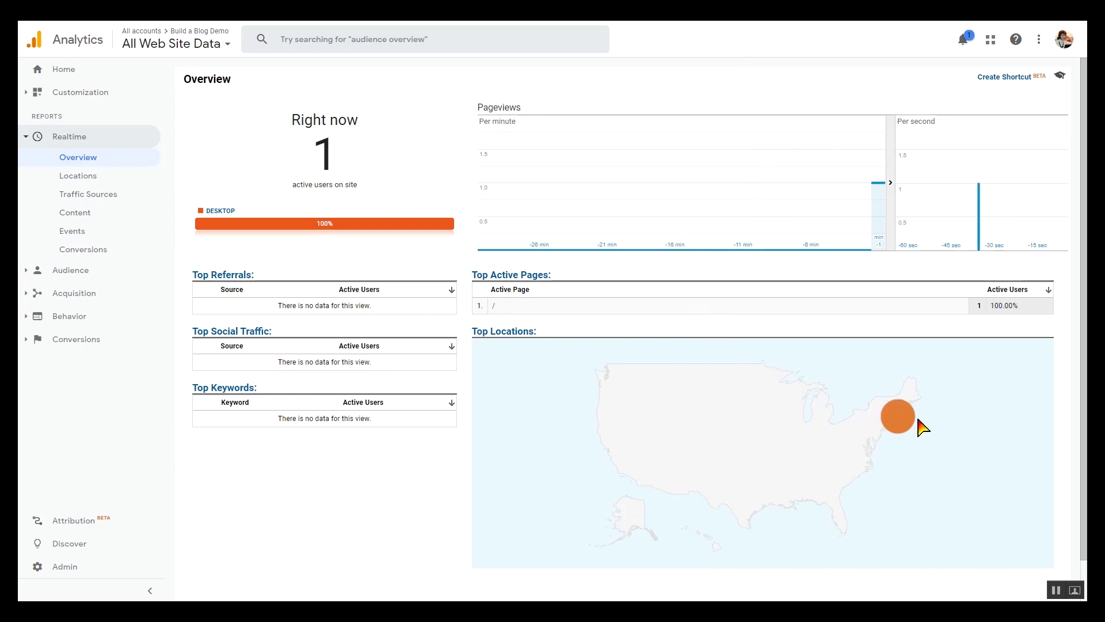
mouse_move(913, 424)
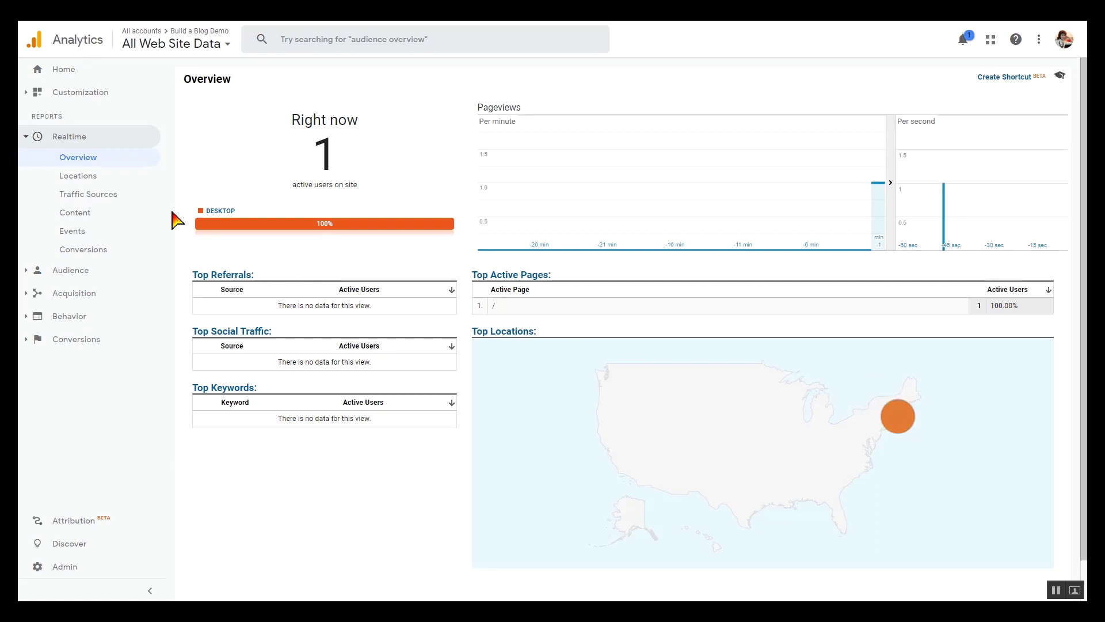
Add a new filter named "Exclude Me" to the All Web Site Data view in the Analytics administration settings
click(65, 567)
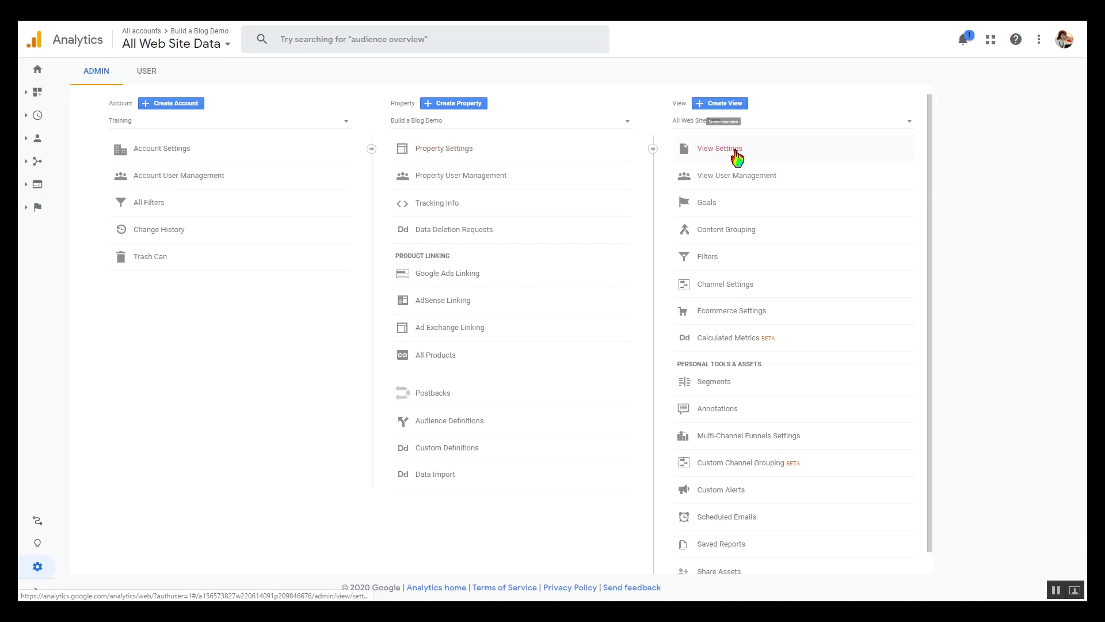
click(709, 257)
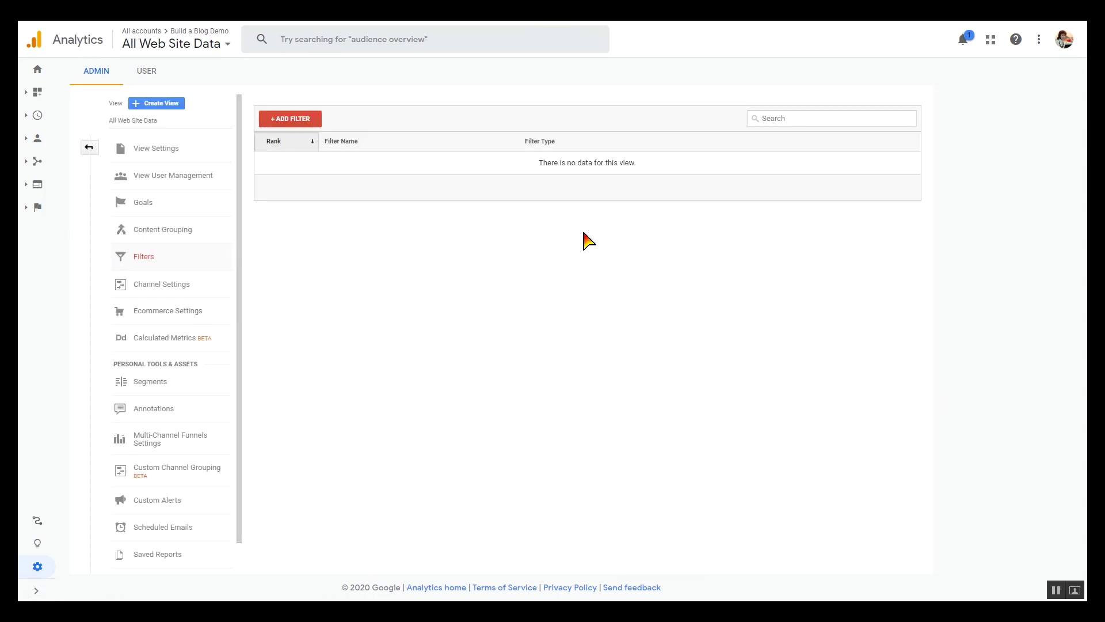
click(292, 122)
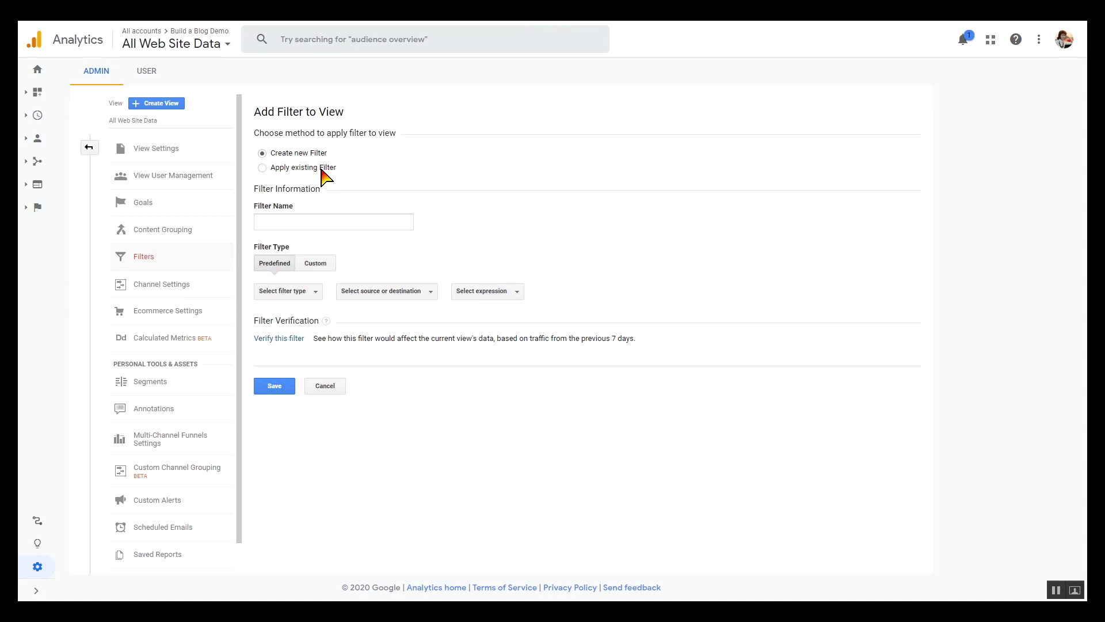
click(308, 222)
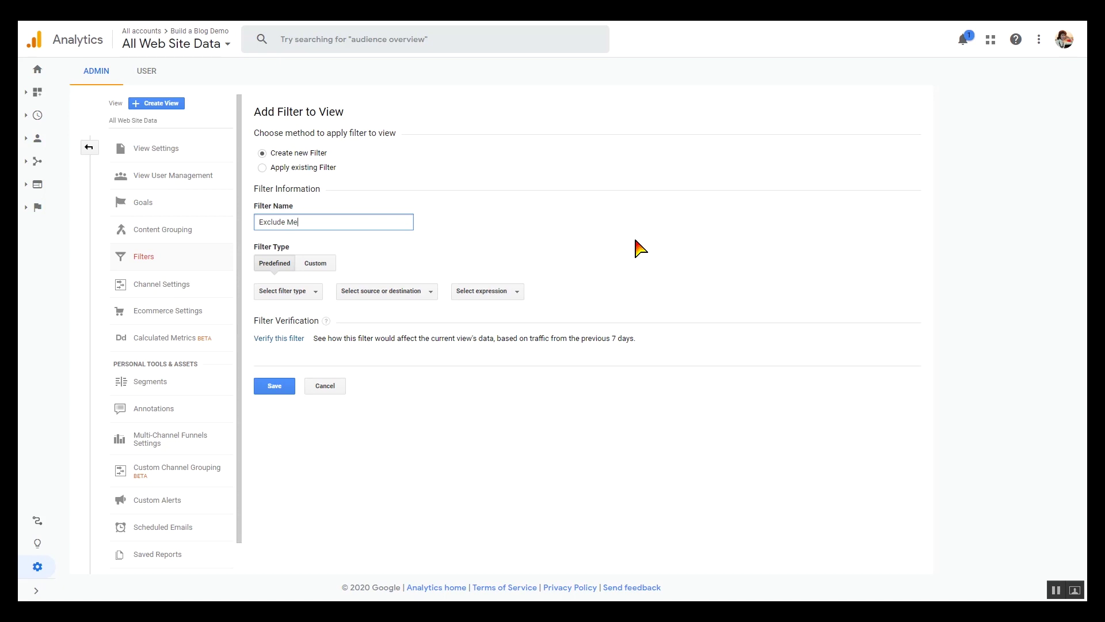
Define the predefined filter as Exclude, traffic from the IP addresses, that are equal to
click(316, 296)
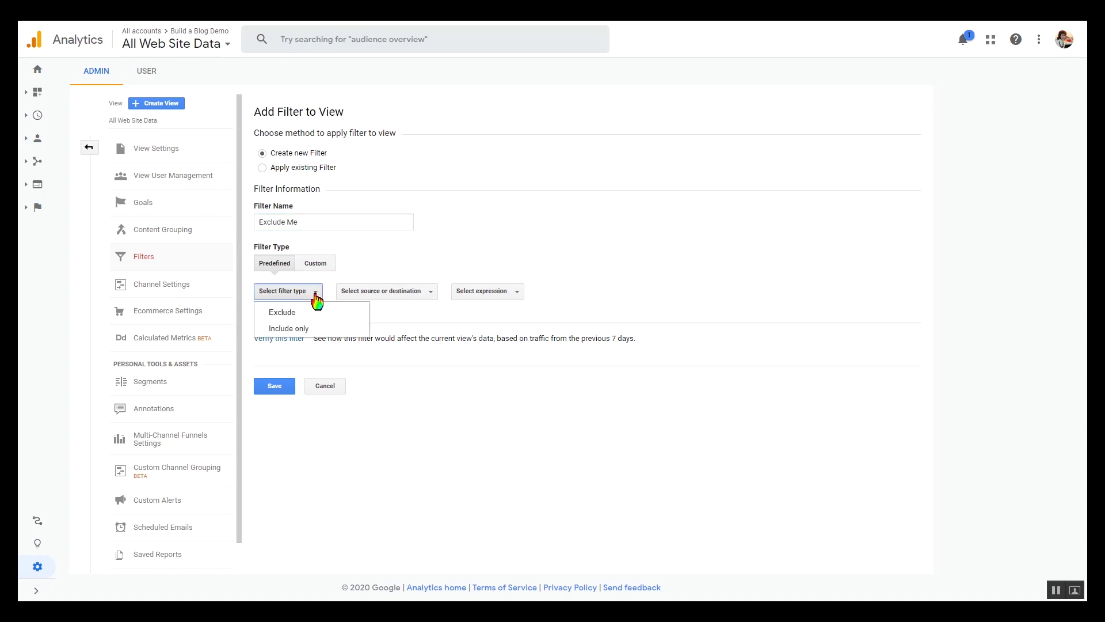
click(286, 317)
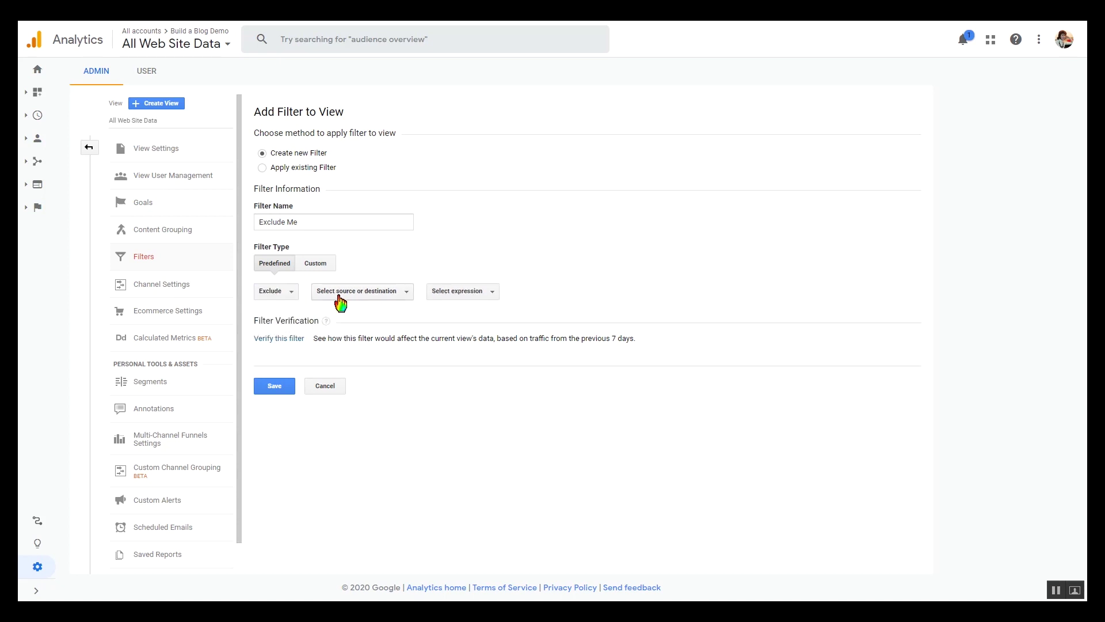
click(408, 295)
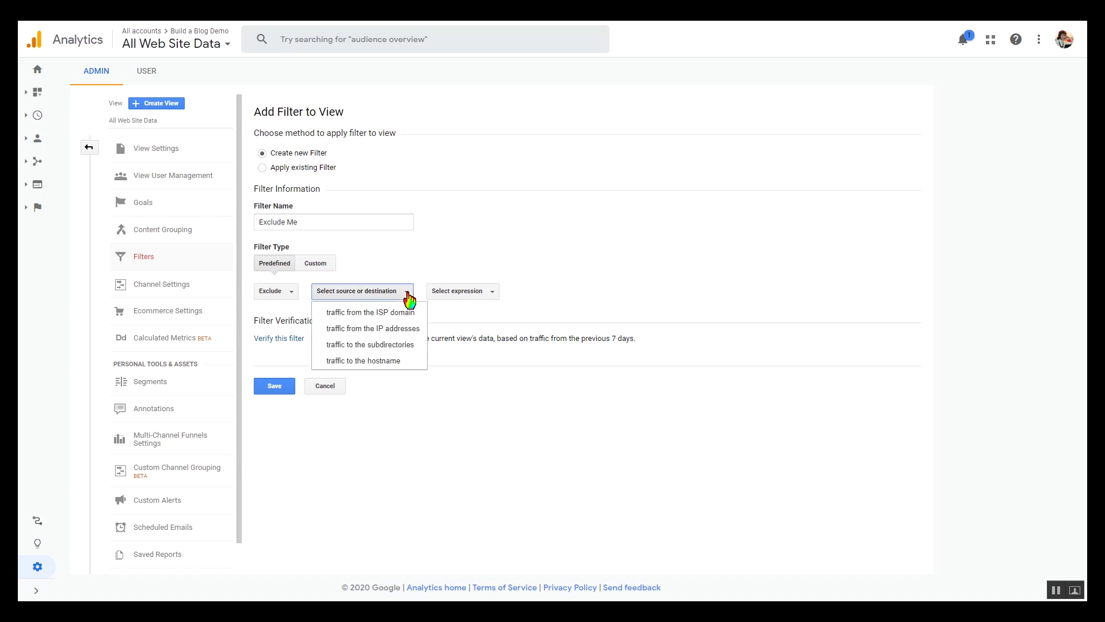
click(388, 330)
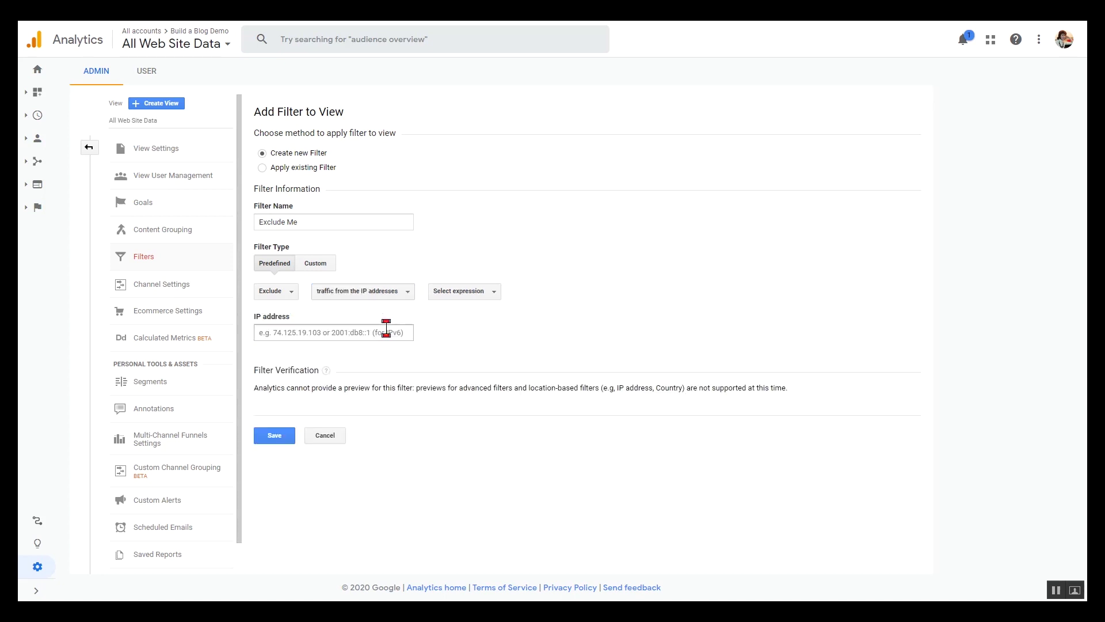
click(496, 300)
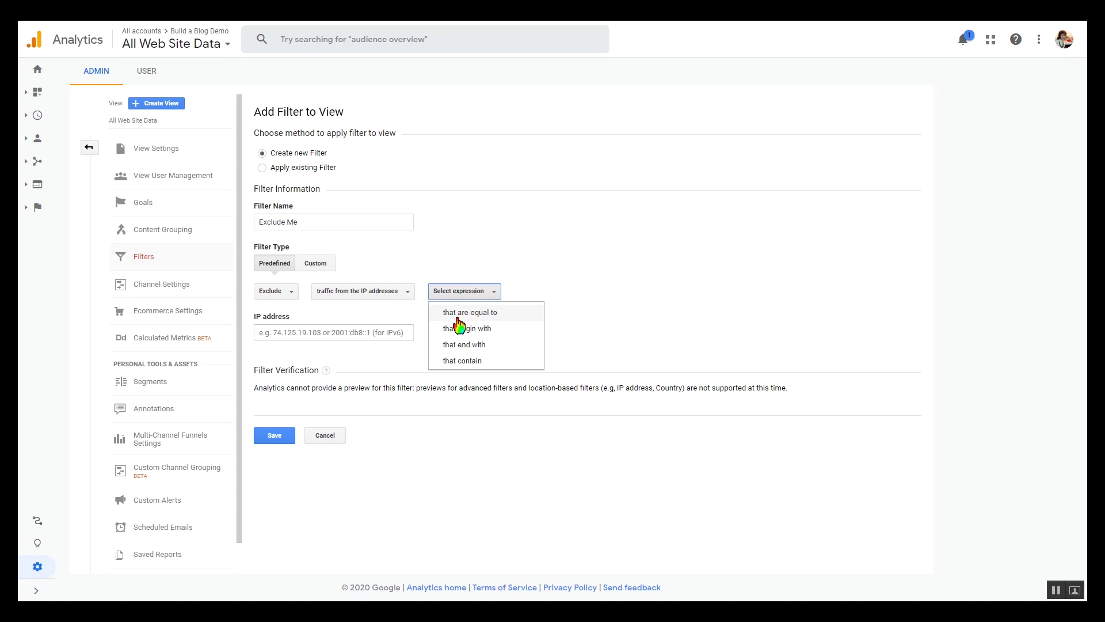
click(490, 314)
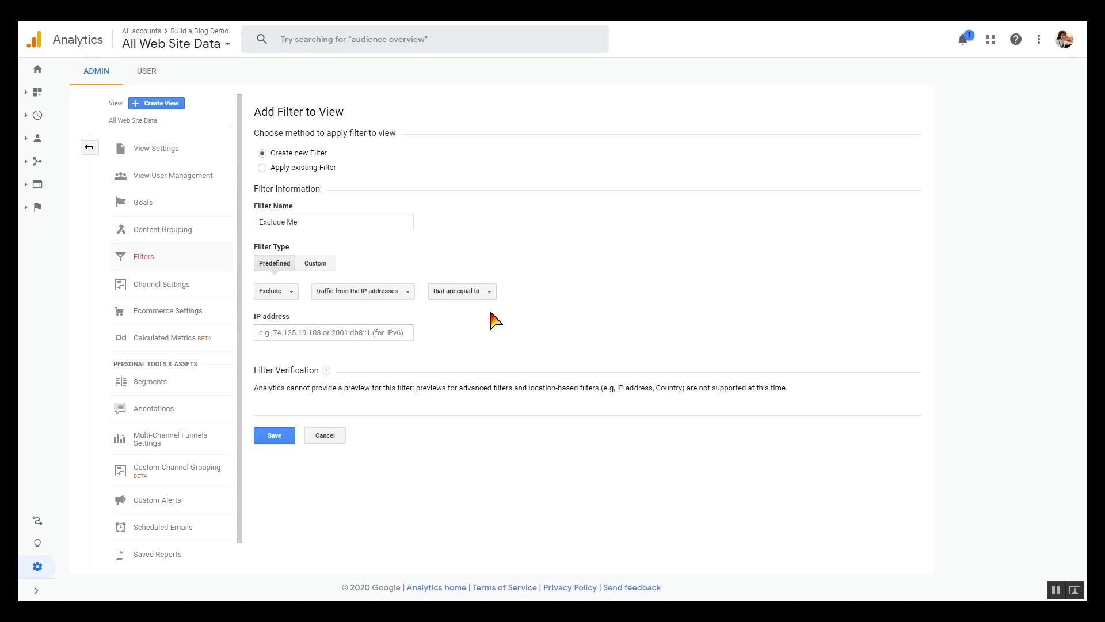
click(325, 332)
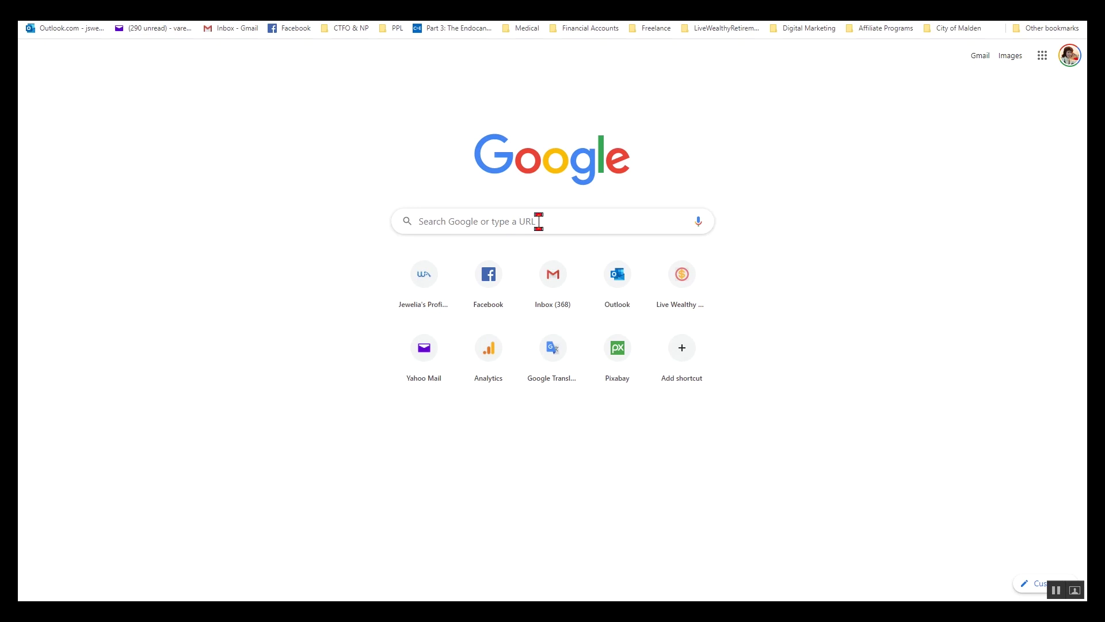
Search Google for "my public ip address" and copy the public IP address from the result
click(539, 221)
text(My)
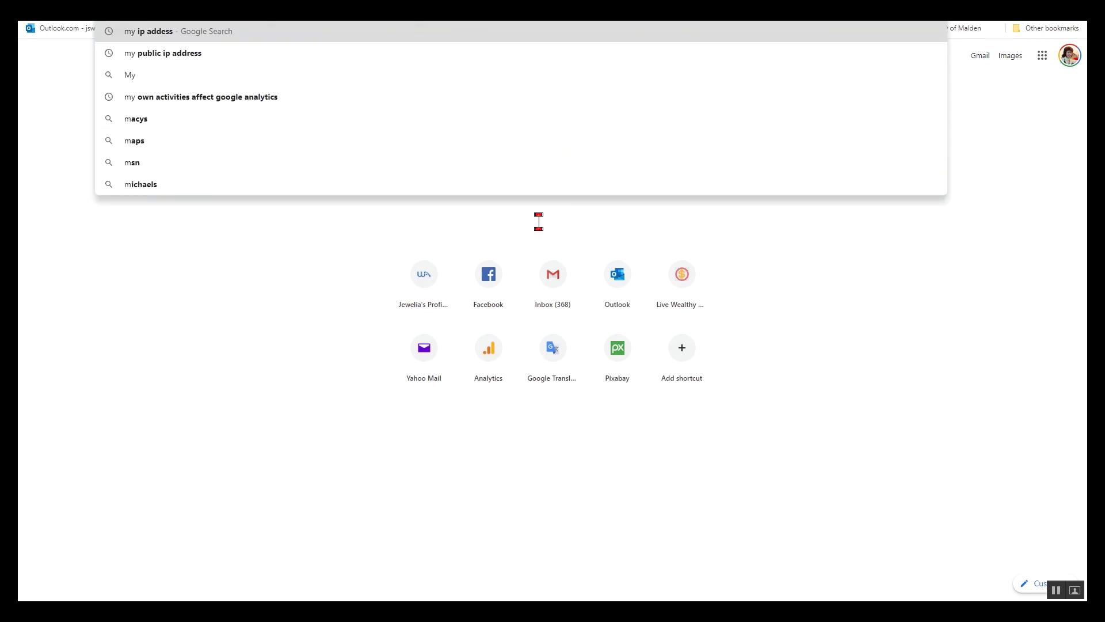
text( public)
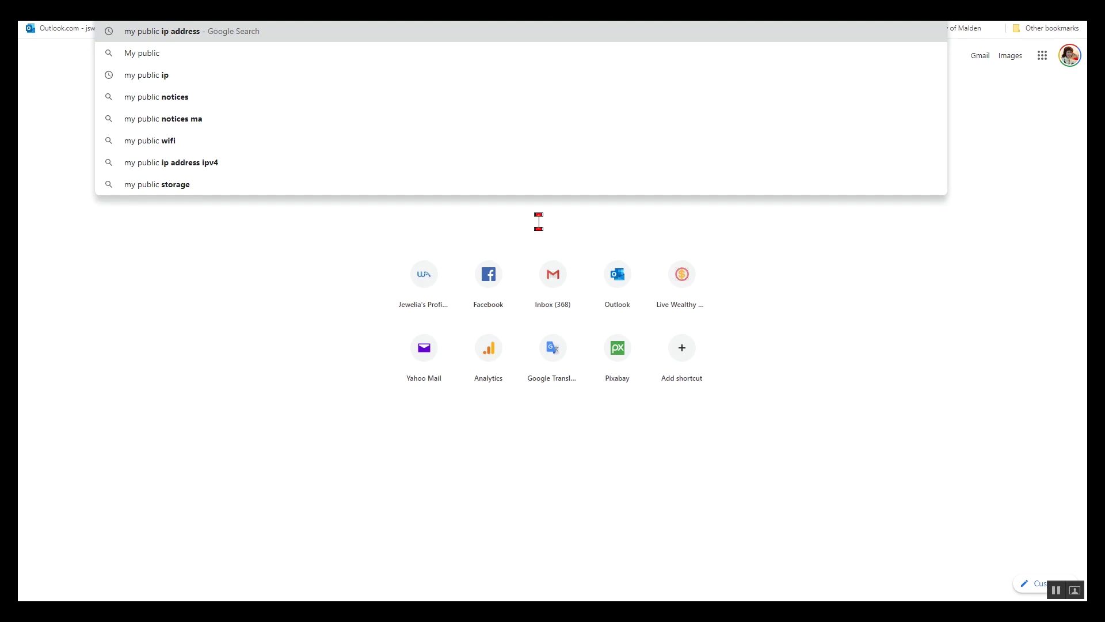
key(Return)
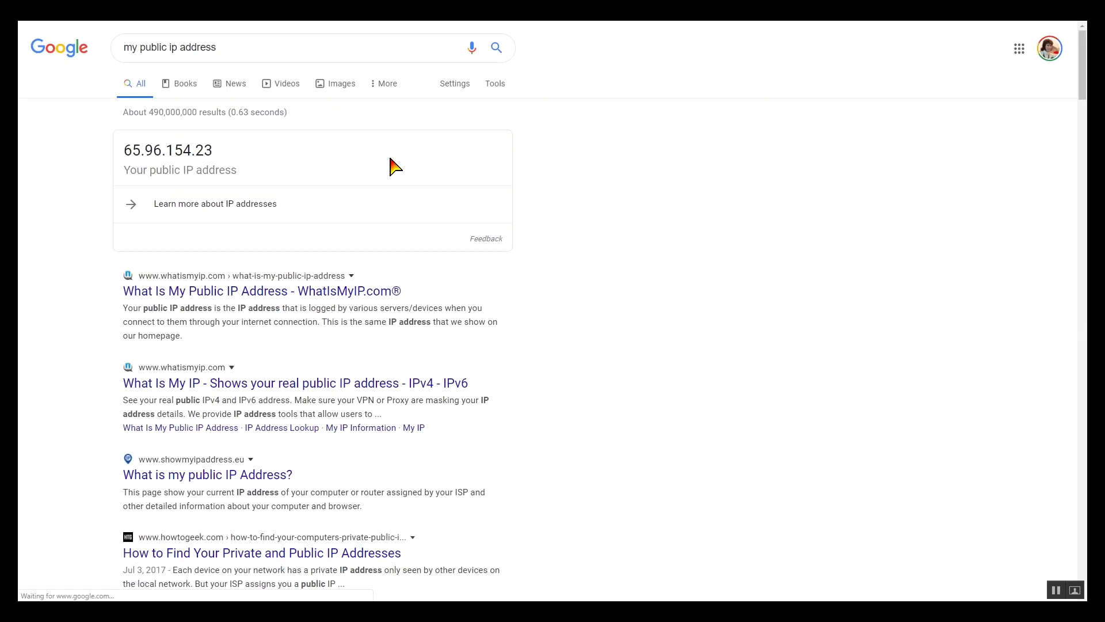
drag(213, 151, 122, 150)
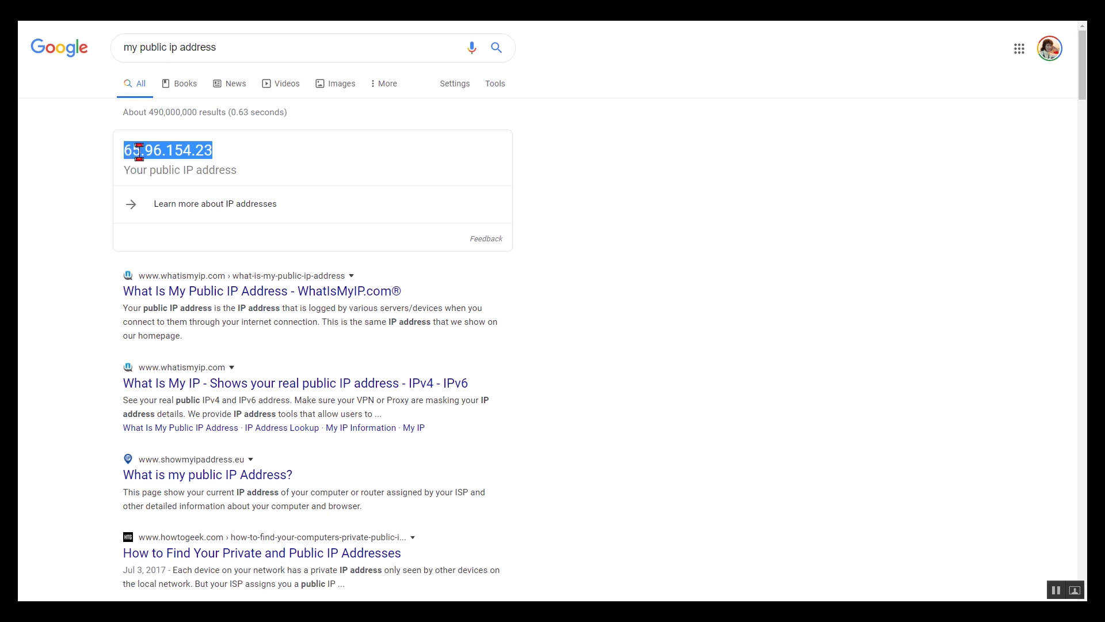
right_click(153, 150)
click(178, 160)
Switch back to Google Analytics, paste the copied public IP address into the Exclude Me filter and save it
key(ctrl+Tab)
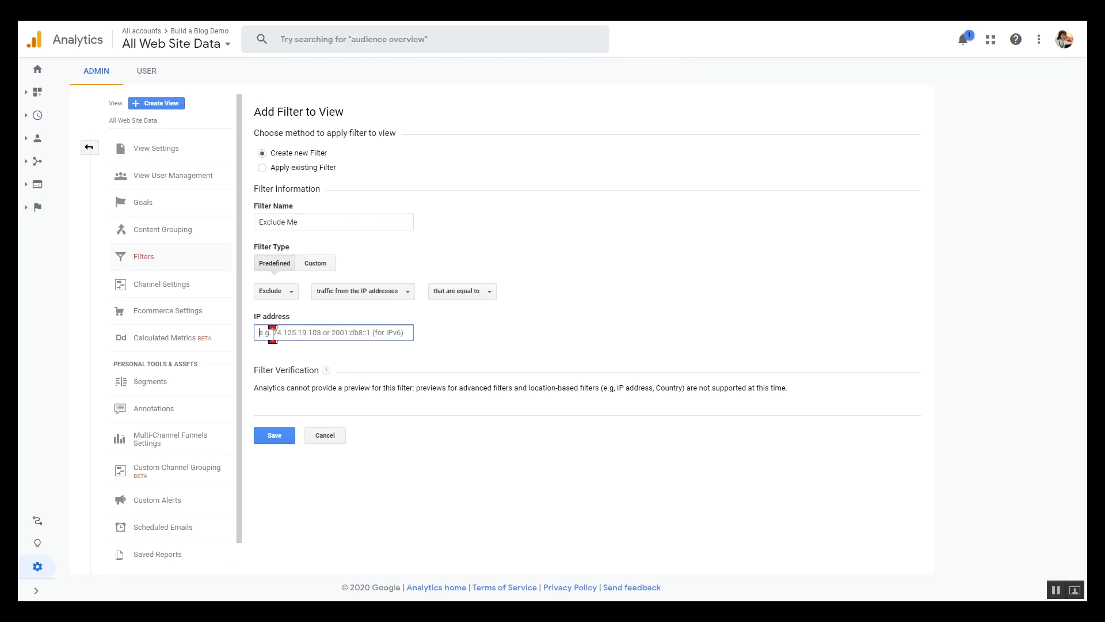
right_click(331, 338)
click(365, 426)
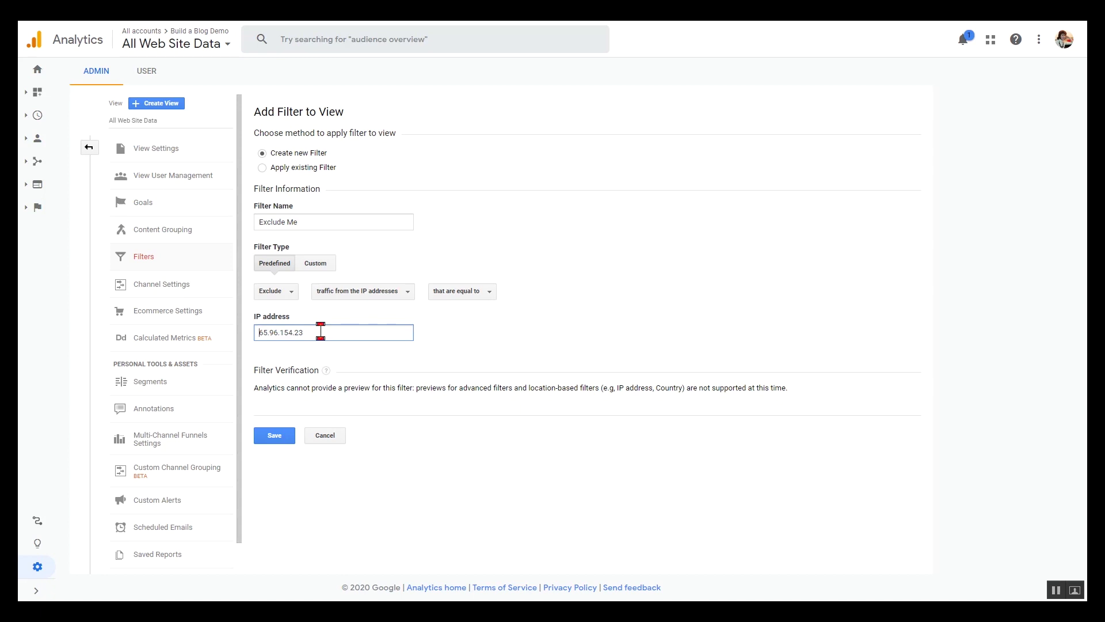
click(541, 343)
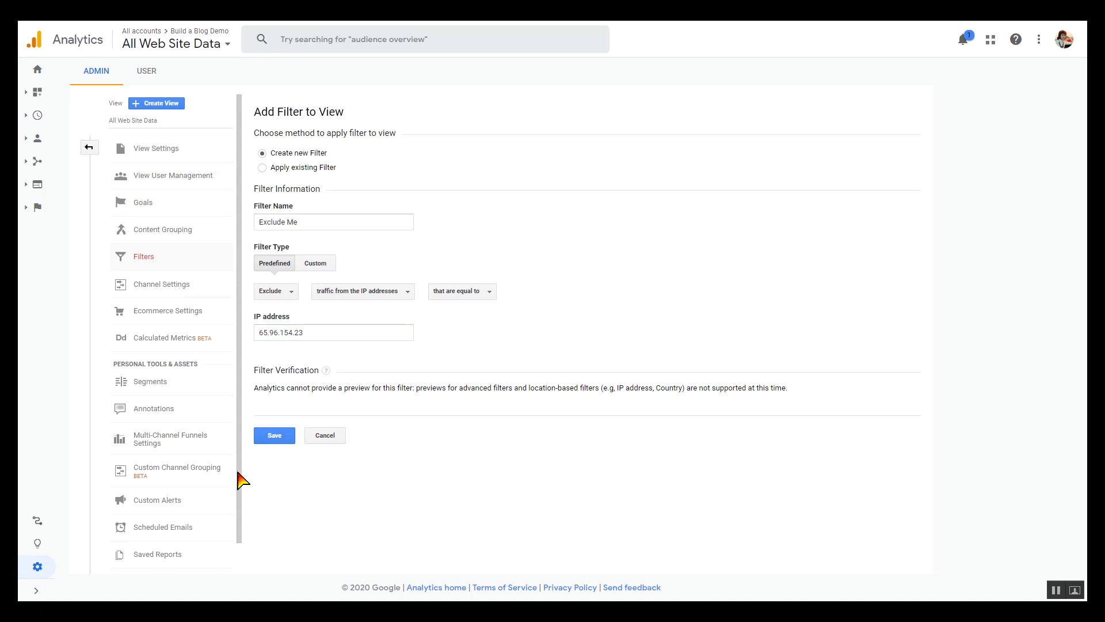
click(272, 436)
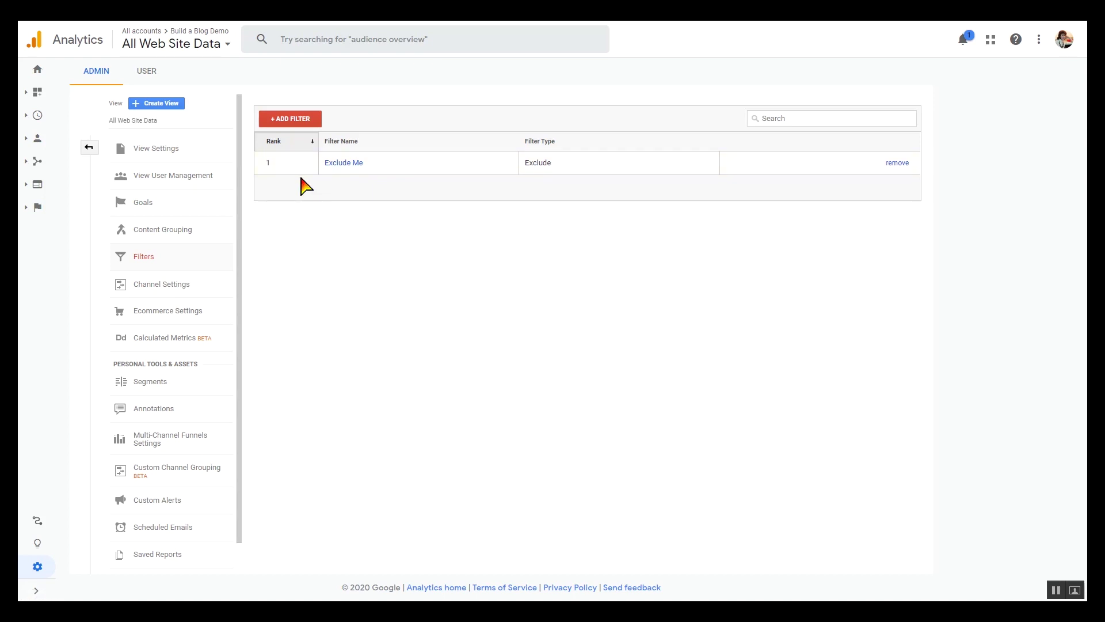
click(294, 122)
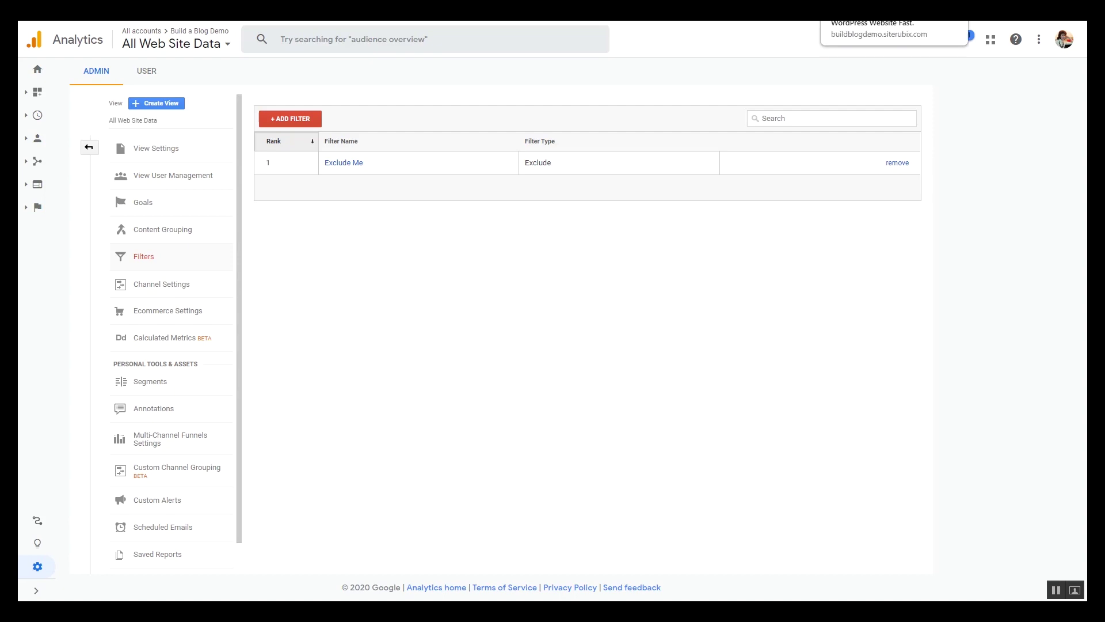
Switch to the live blog site, open the Hello World! post and return to the home page
click(863, 21)
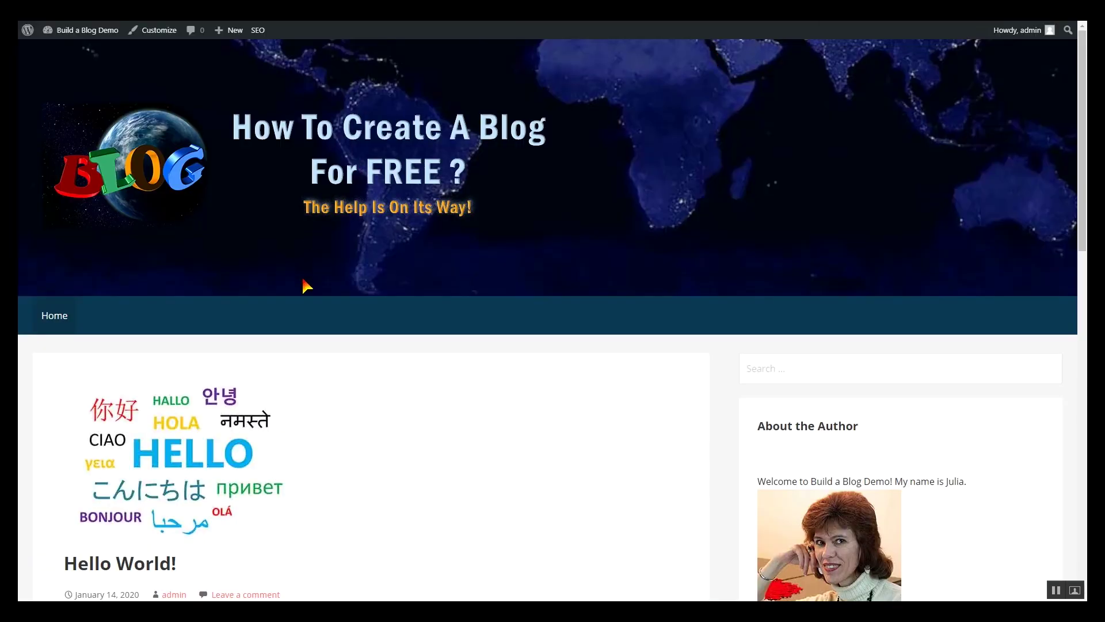
scroll(233, 449, down, 4)
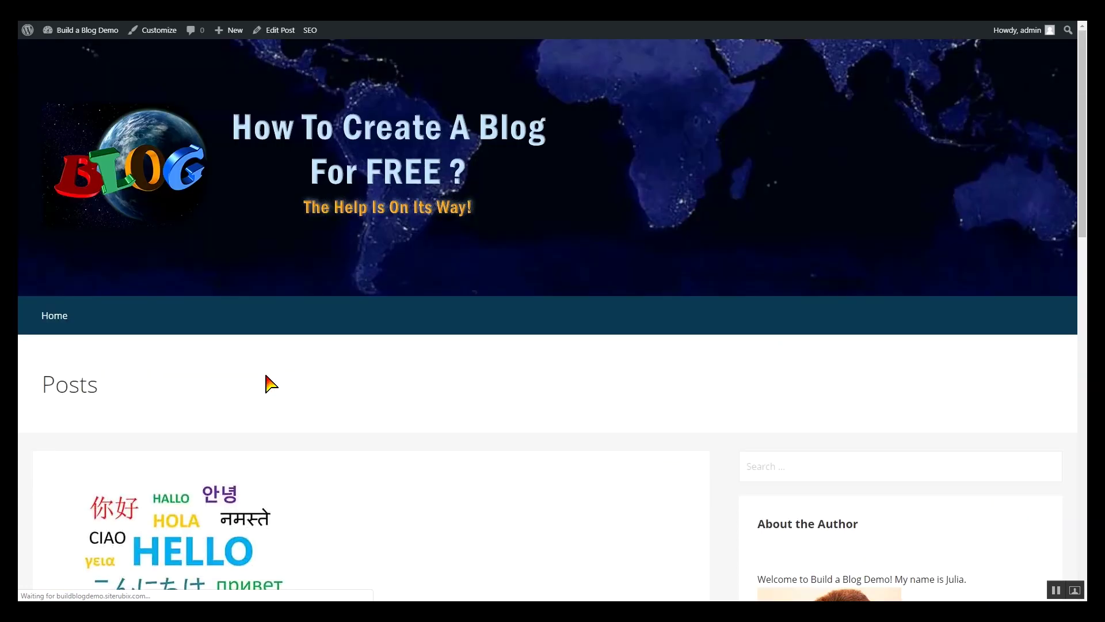
click(60, 316)
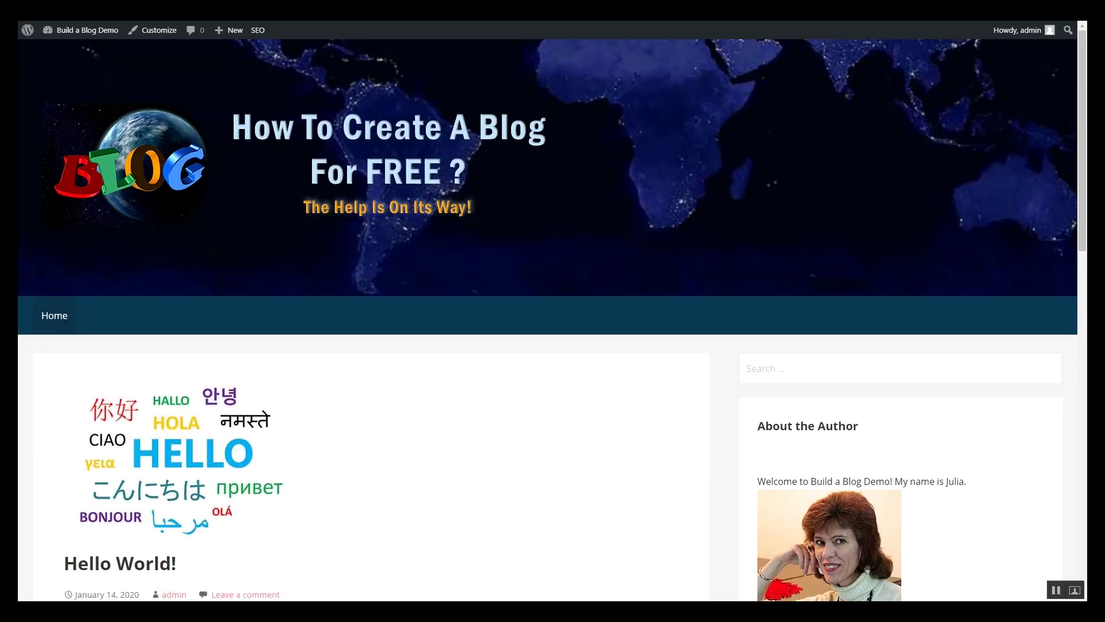
Switch back to Google Analytics and examine the pageviews per minute in the Realtime overview
key(ctrl+Tab)
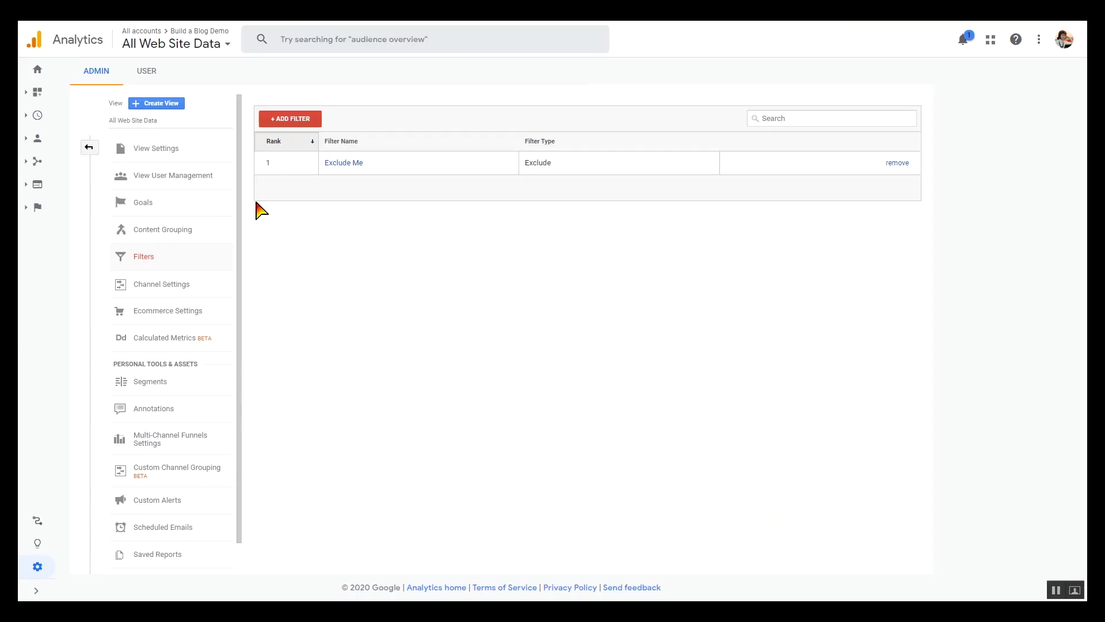
click(37, 68)
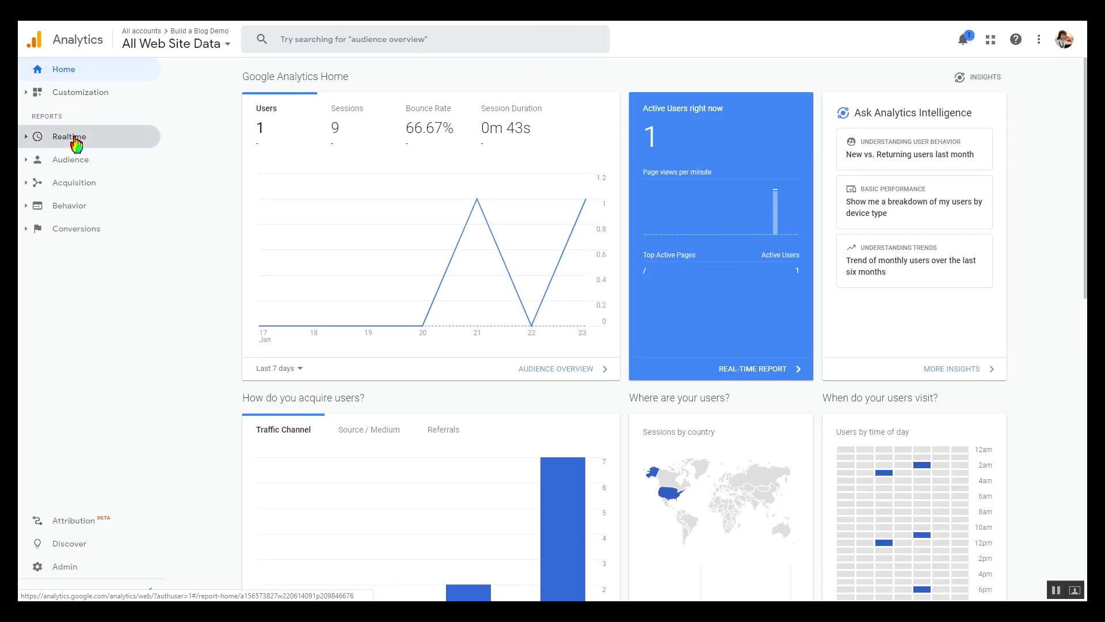
click(77, 141)
click(78, 162)
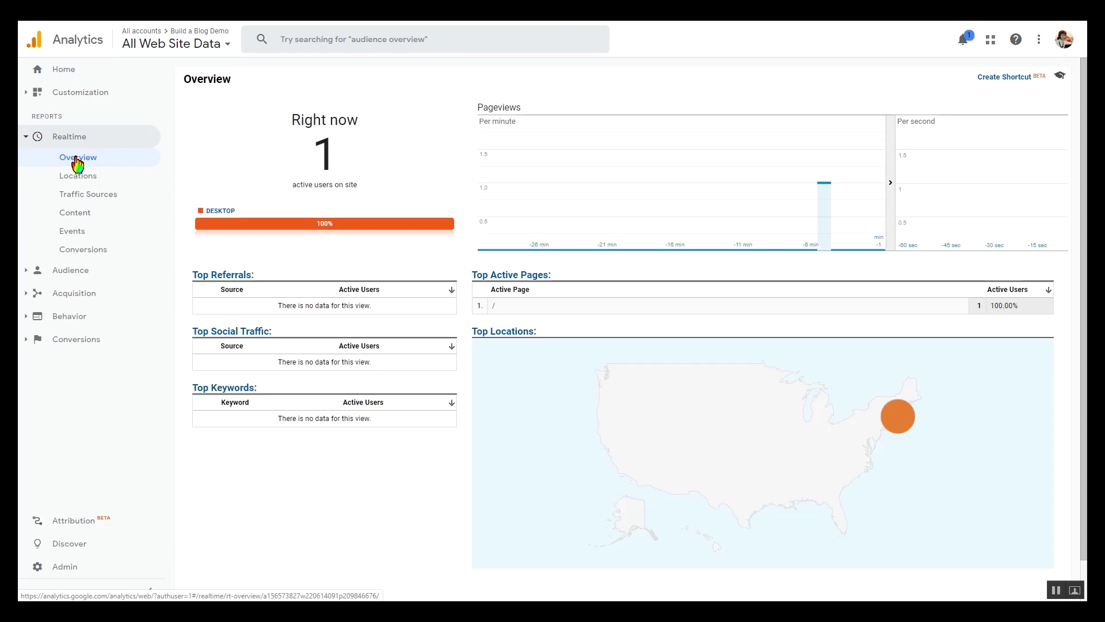
mouse_move(824, 248)
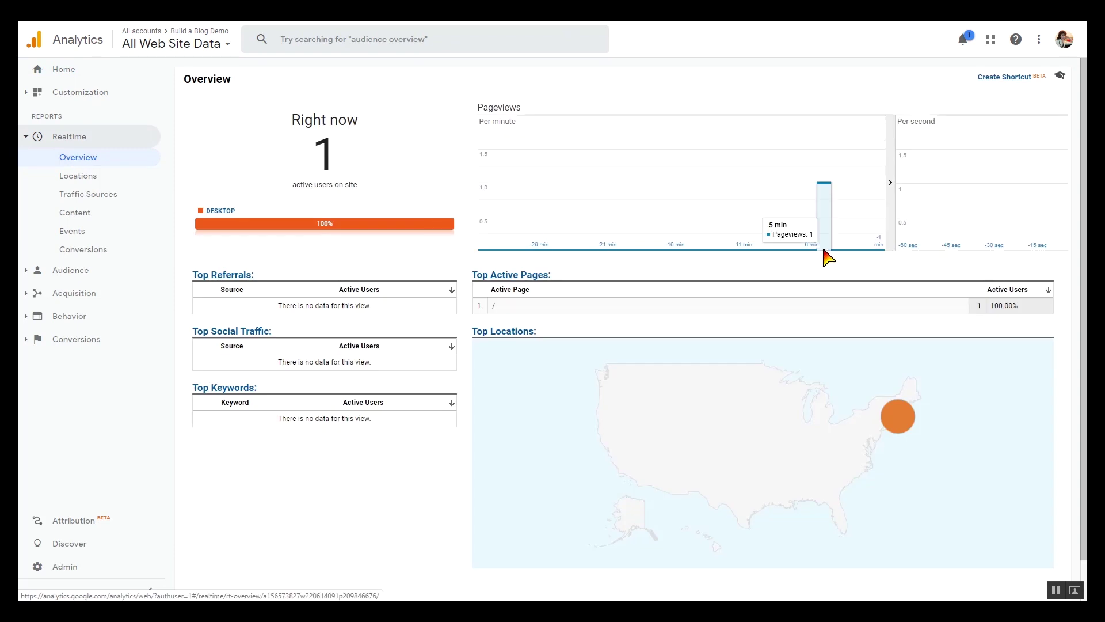
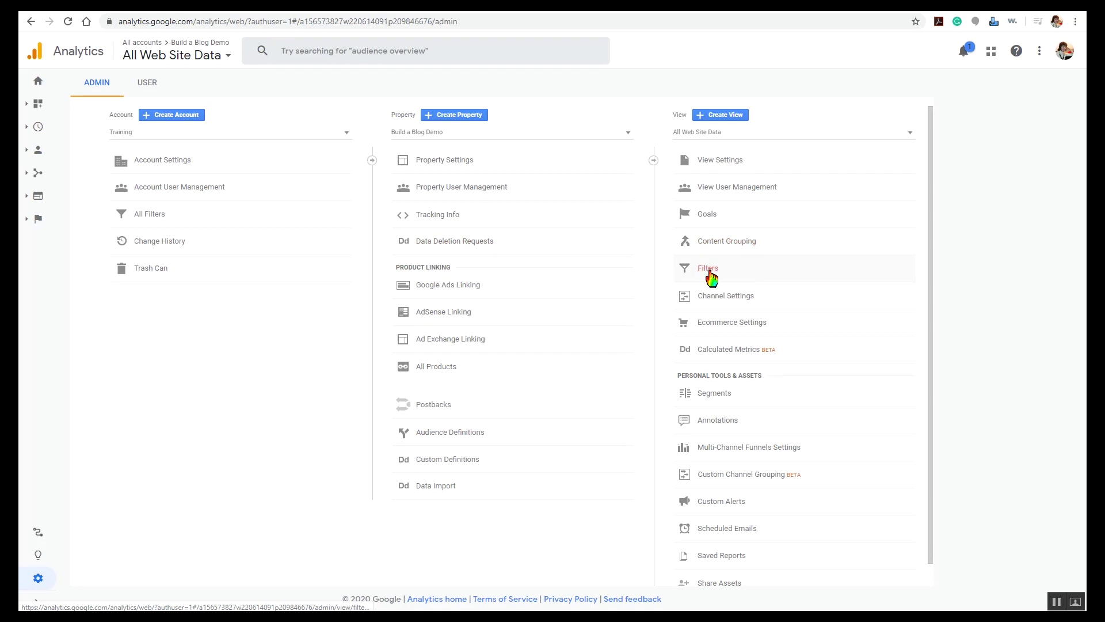
Remove the Exclude Me filter from the All Web Site Data view
click(710, 274)
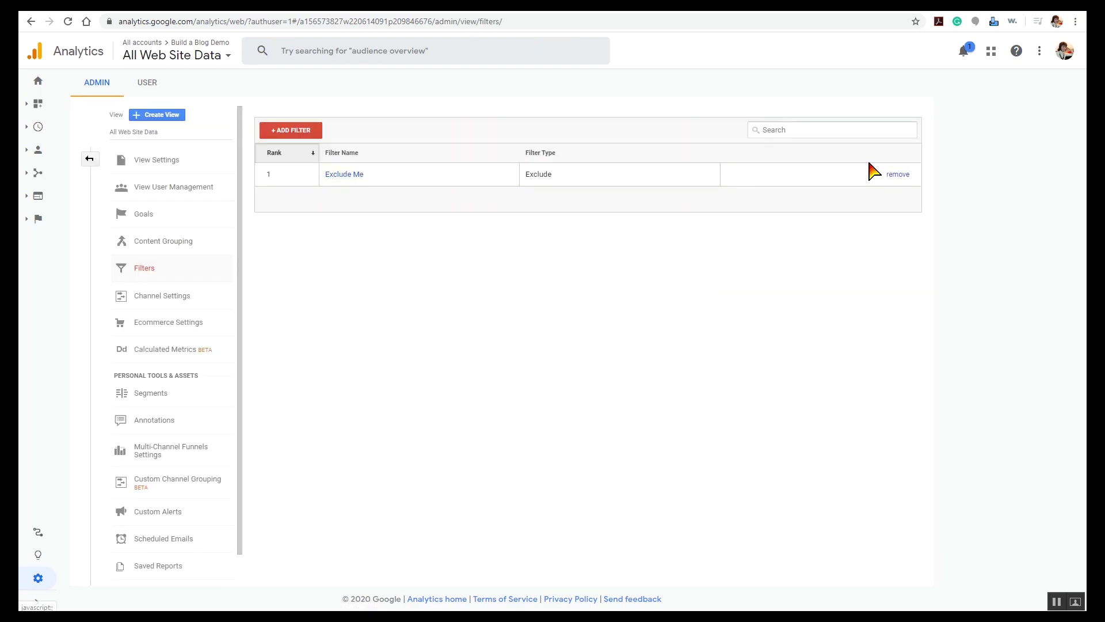
click(898, 174)
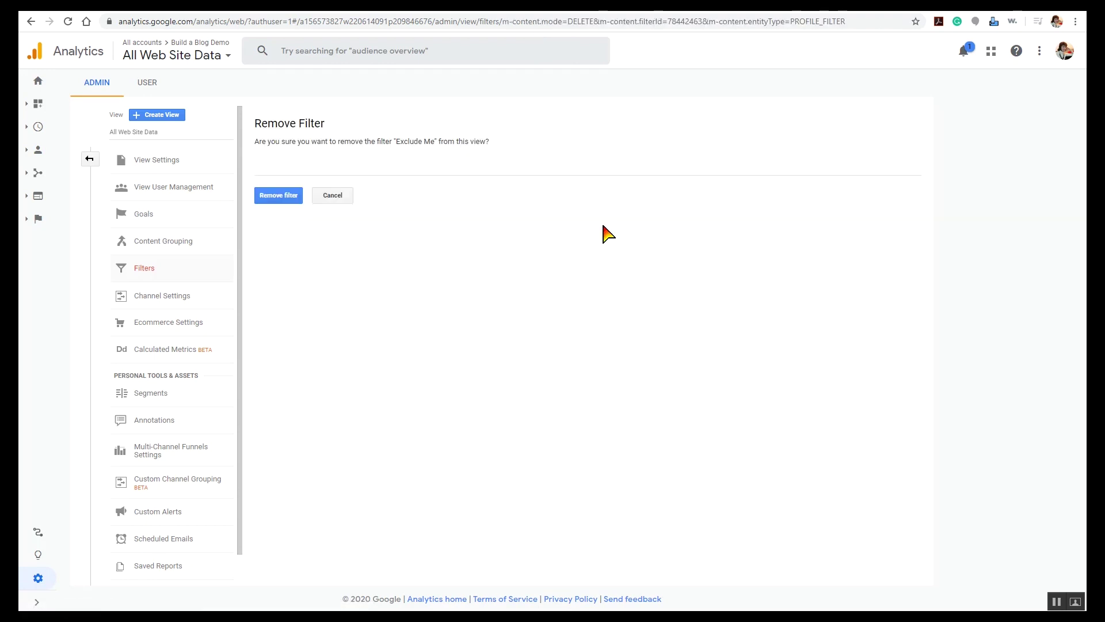
click(269, 196)
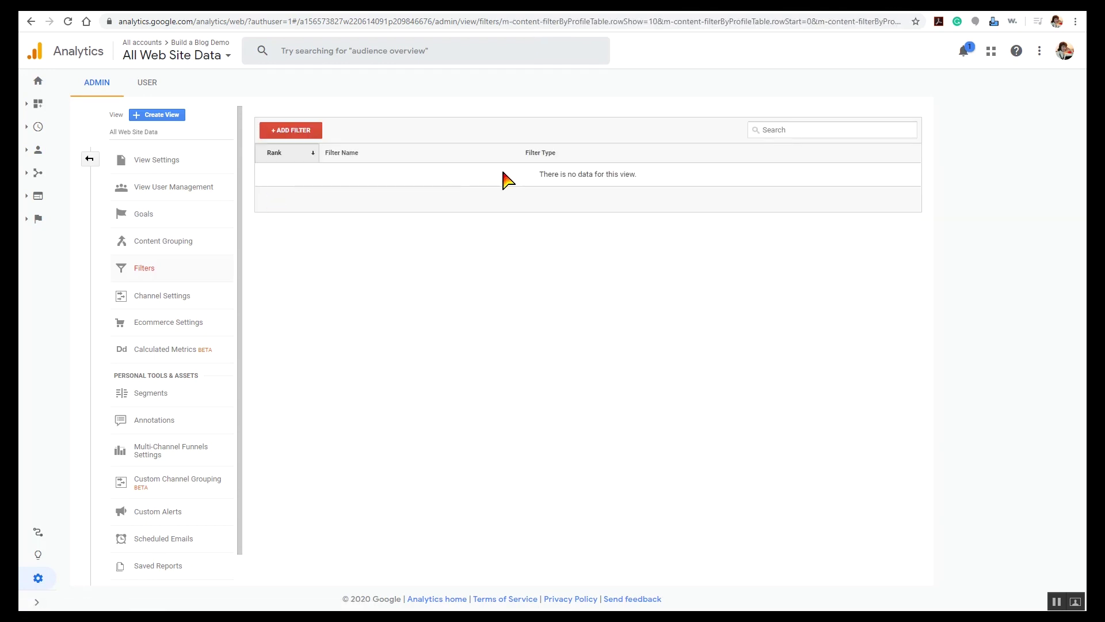
Leave the admin settings and open the Realtime Overview report
click(43, 89)
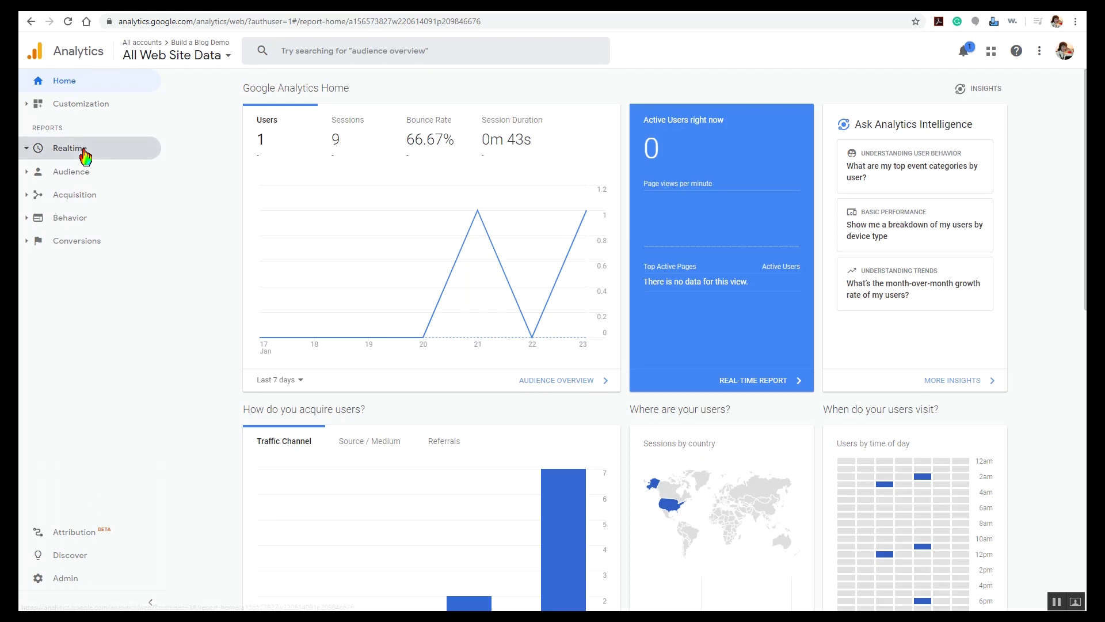
click(69, 148)
click(80, 170)
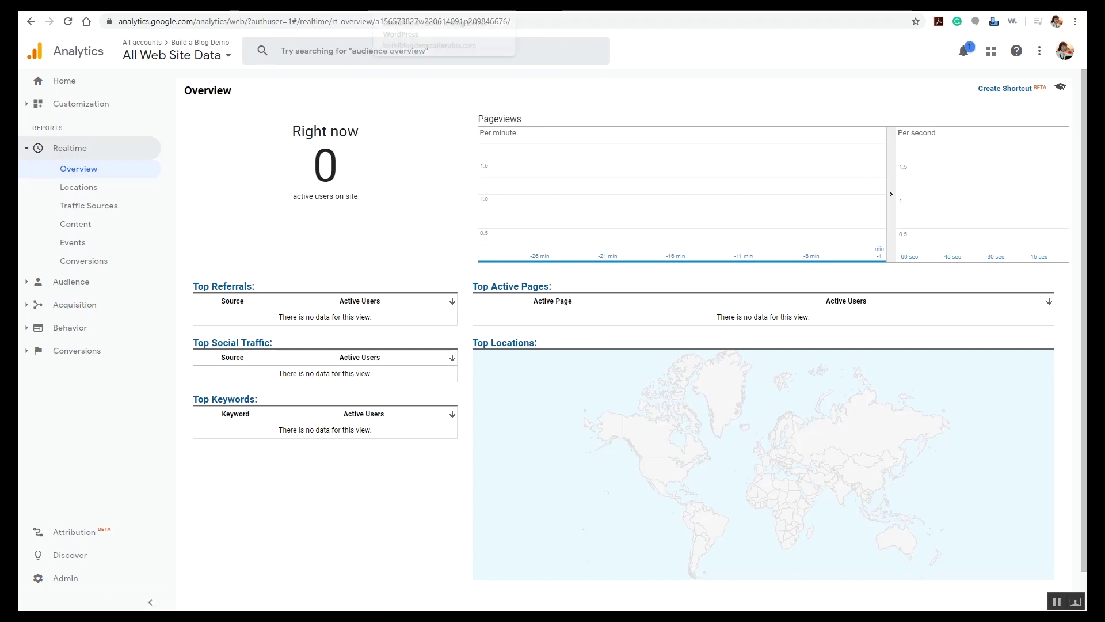
Visit the live blog from its WordPress dashboard, view the Hello World! post and home page, and check the pageviews in the Realtime overview
click(437, 5)
mouse_move(60, 43)
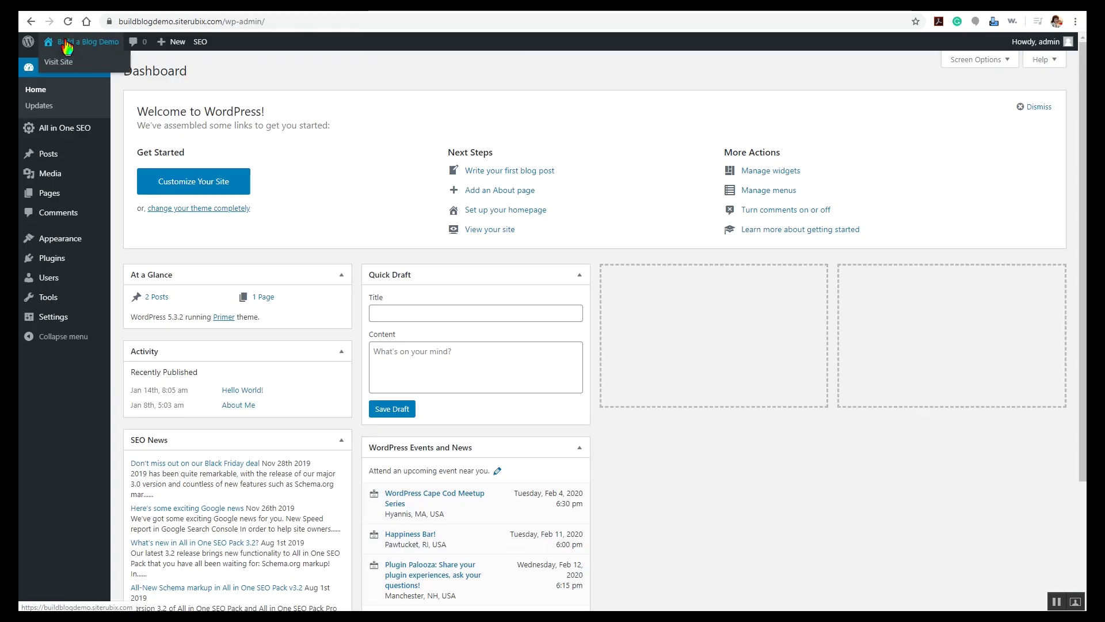
click(56, 63)
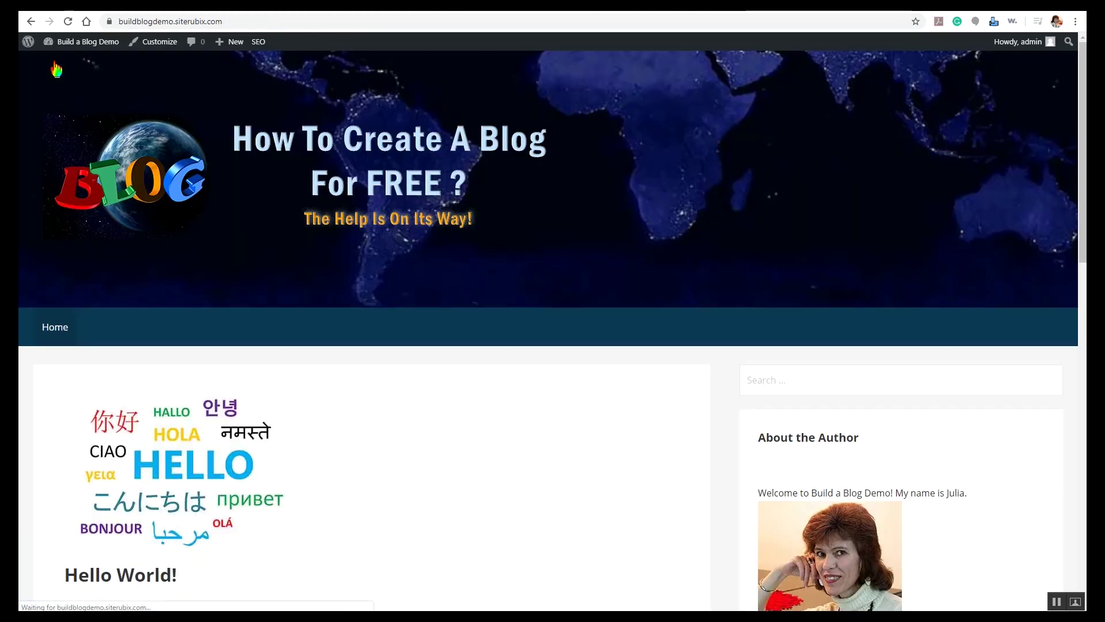
scroll(161, 512, down, 4)
click(149, 441)
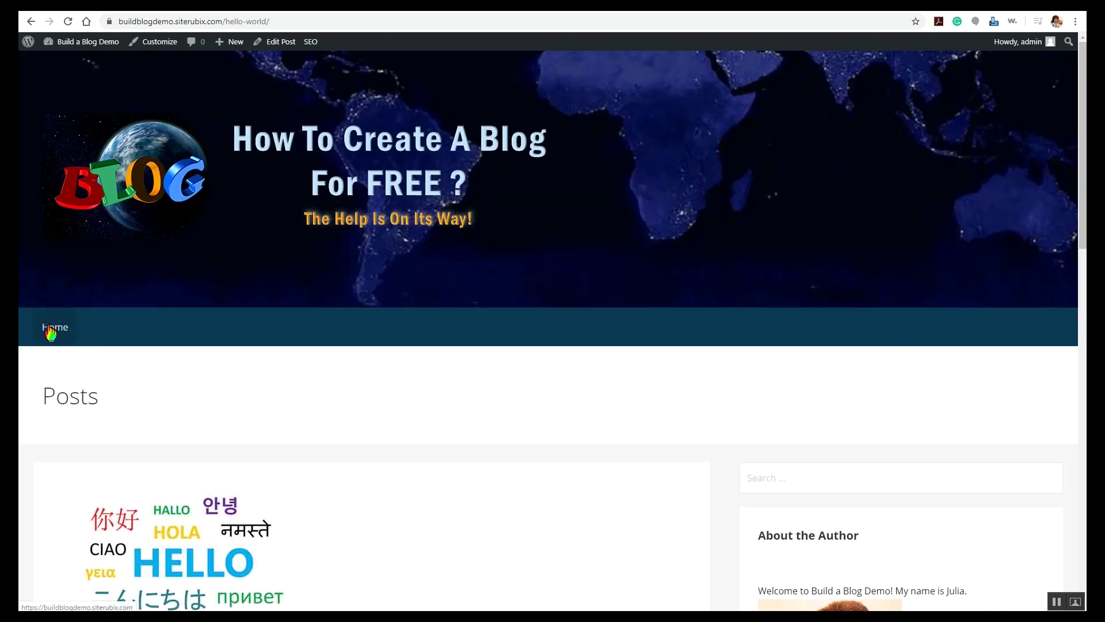
click(50, 330)
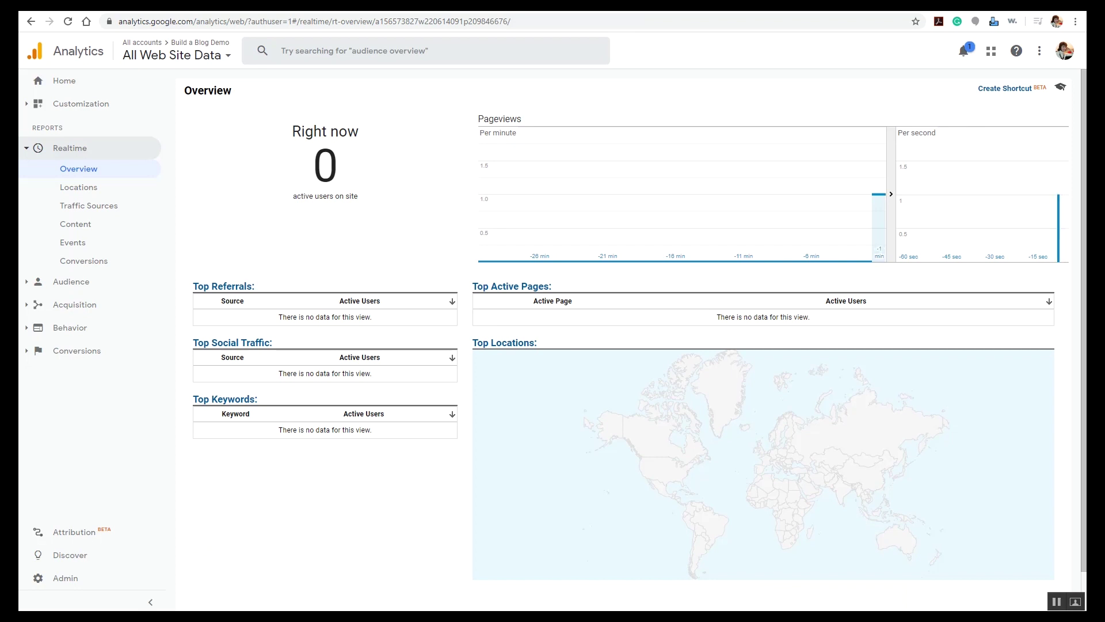
mouse_move(878, 225)
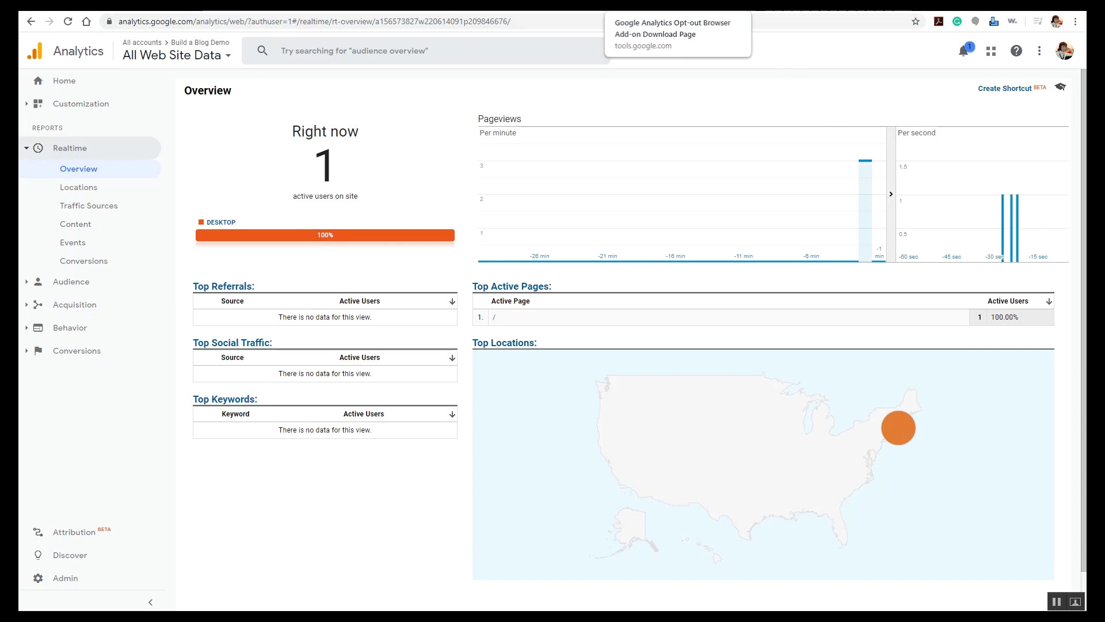
Switch to the Google Analytics opt-out page and install the Google Analytics Opt-out Add-on (by Google) in Chrome
click(677, 9)
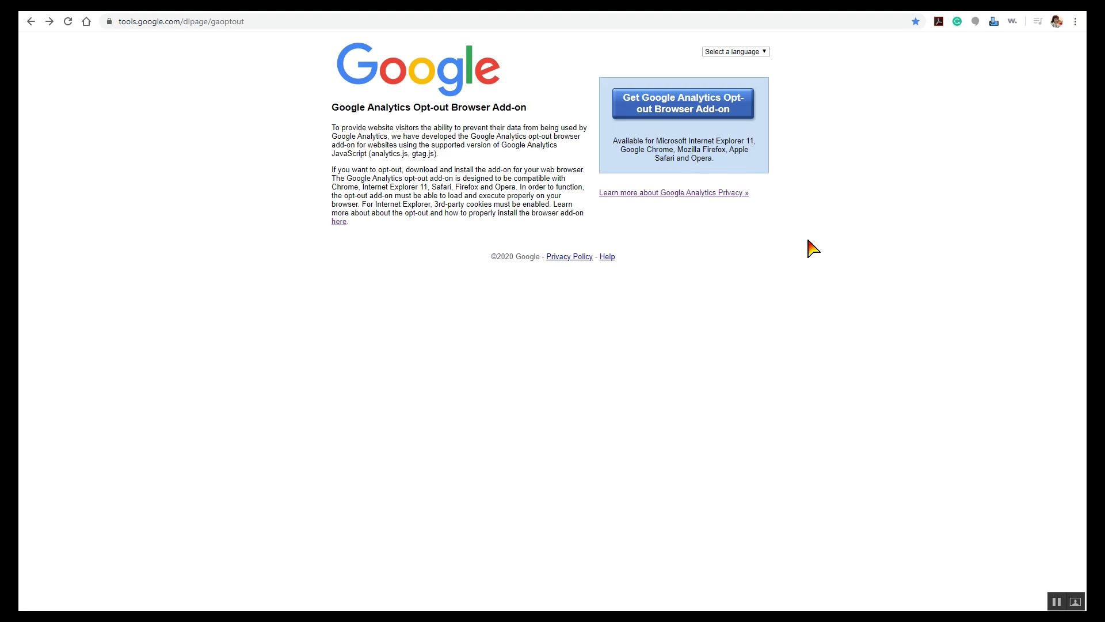
click(689, 107)
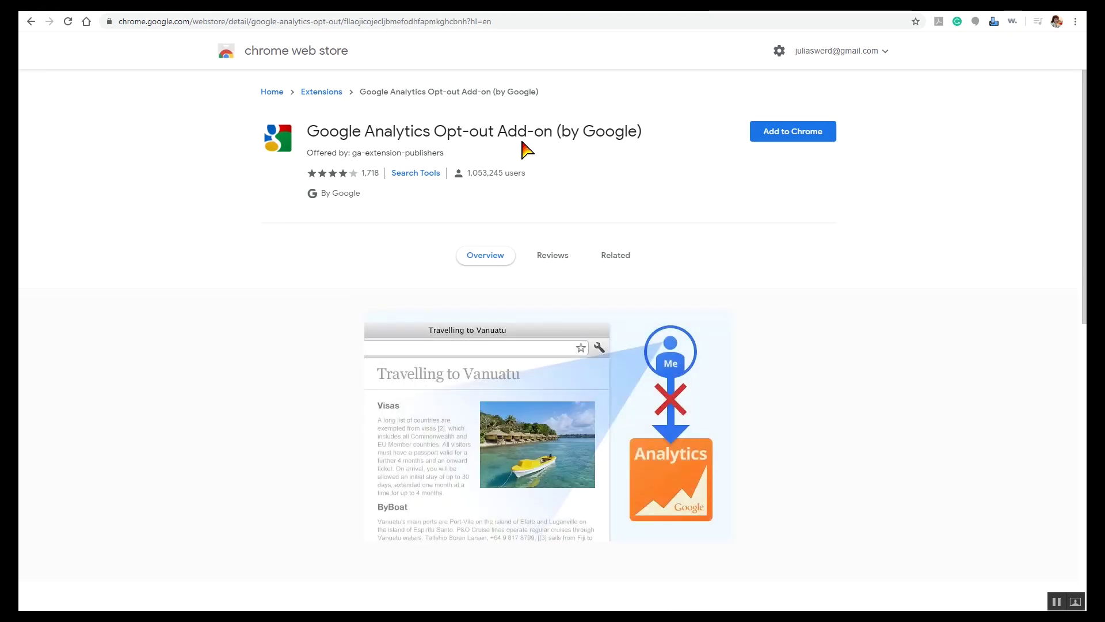
click(799, 135)
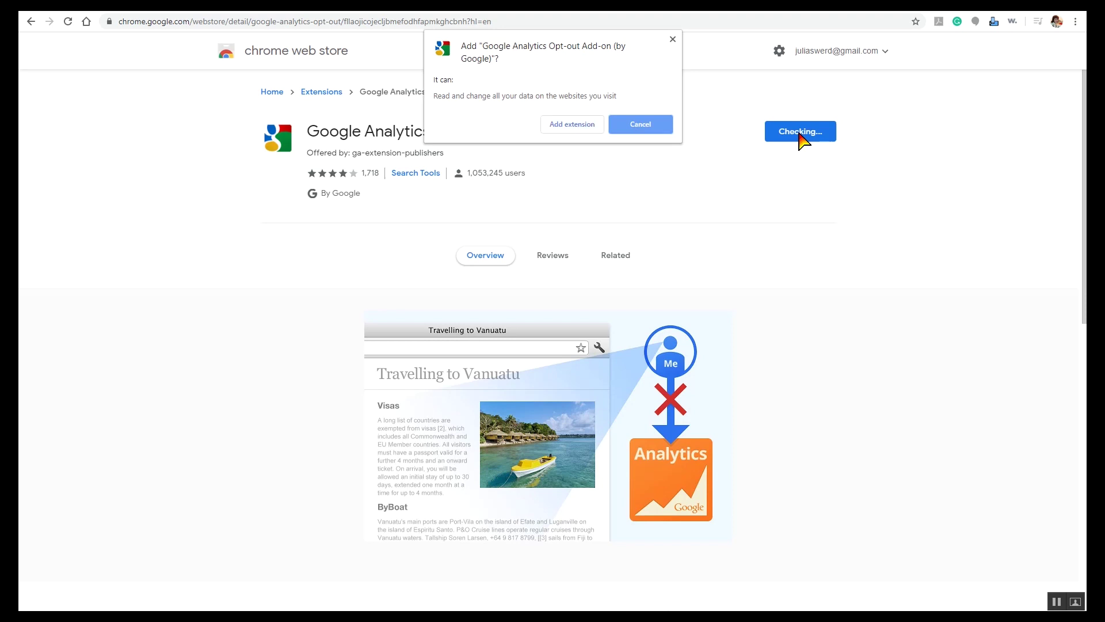
click(577, 125)
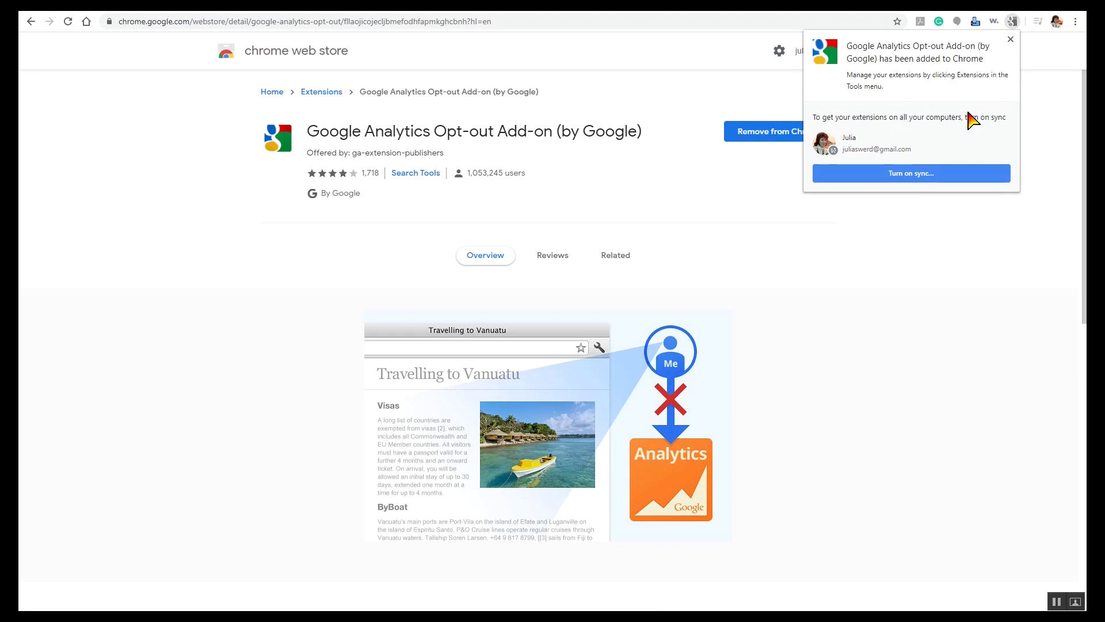
click(1011, 39)
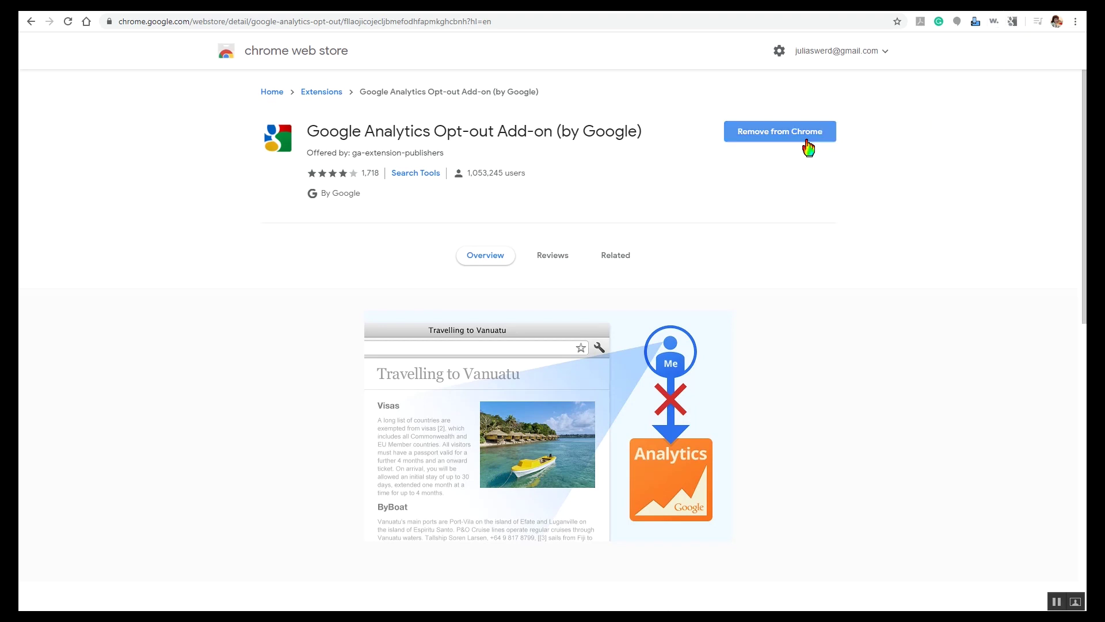
Open the Google Analytics Opt-out Add-on's extension settings and set its site access to On specific sites
right_click(1010, 25)
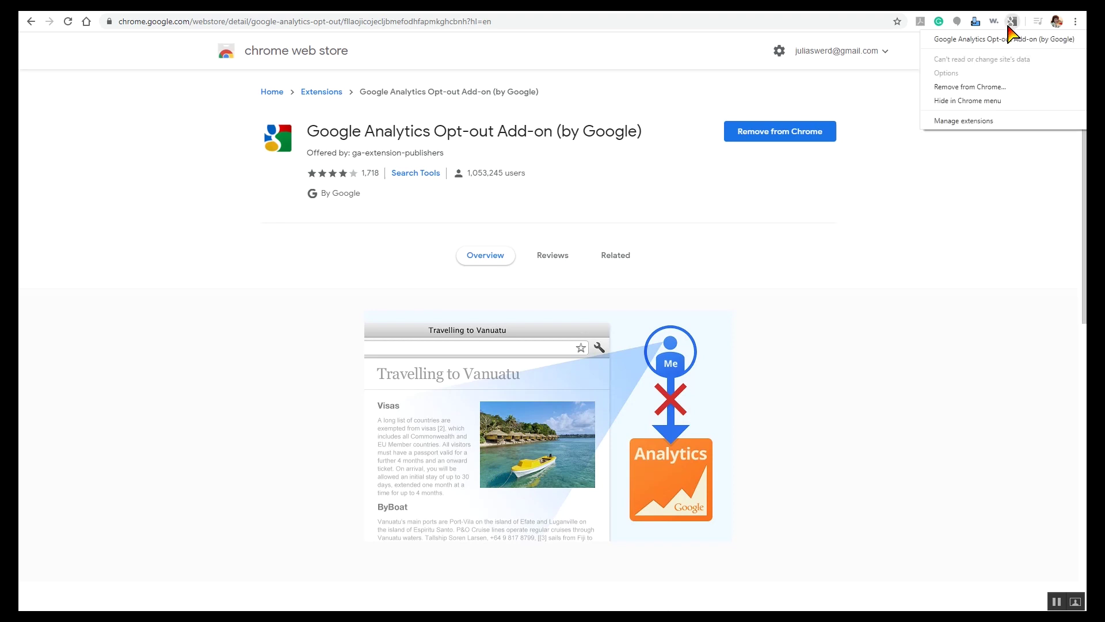
click(980, 121)
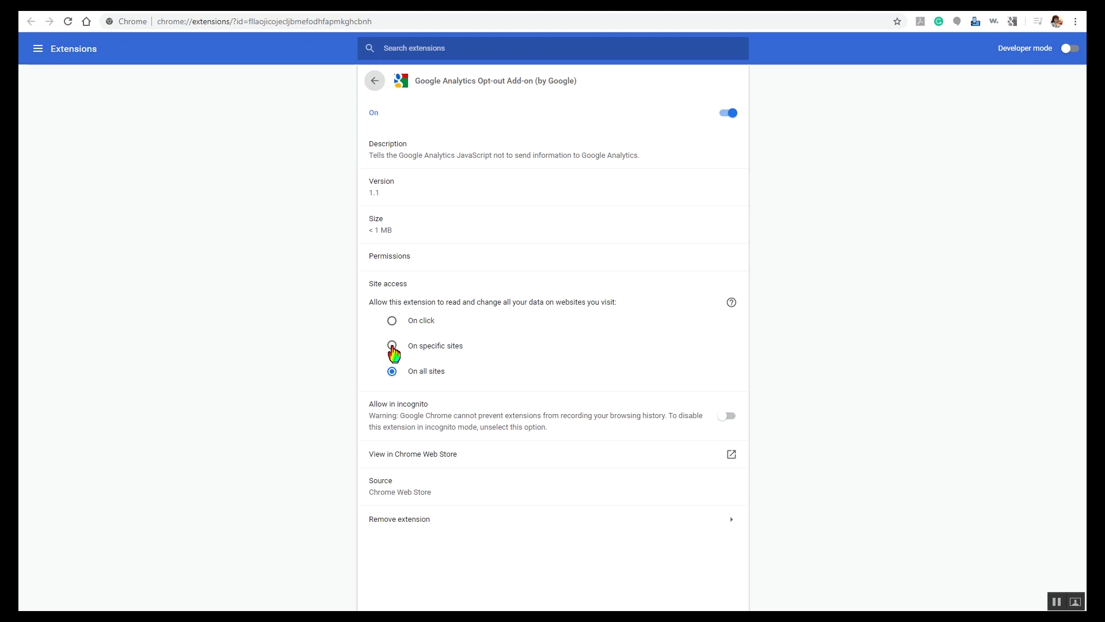
click(392, 345)
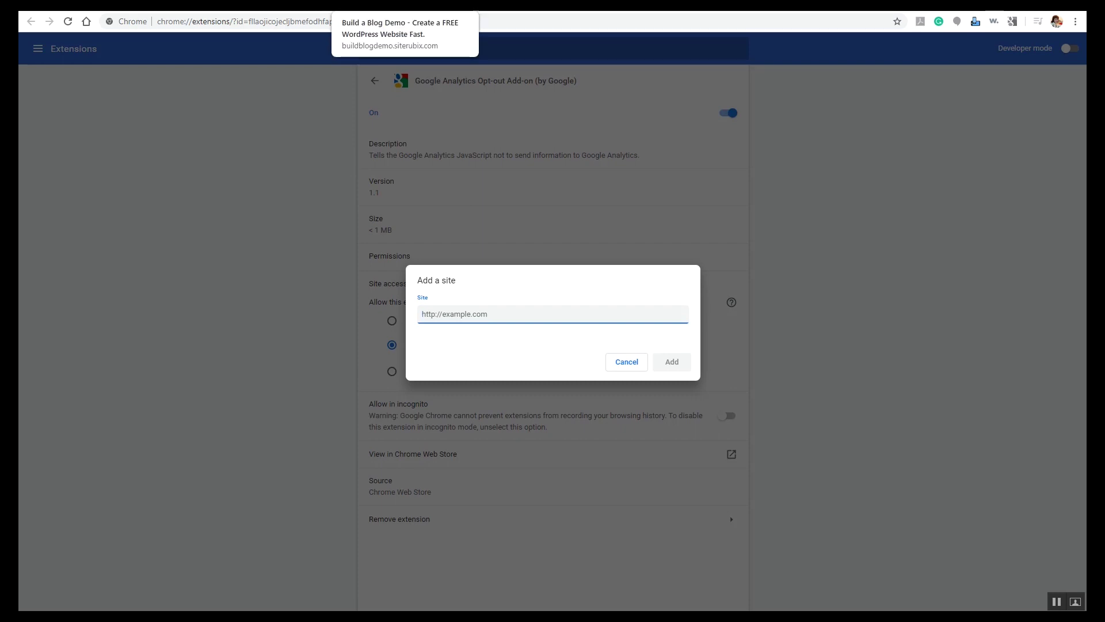
Switch to the Build a Blog Demo site and copy the web address of its home page
click(398, 4)
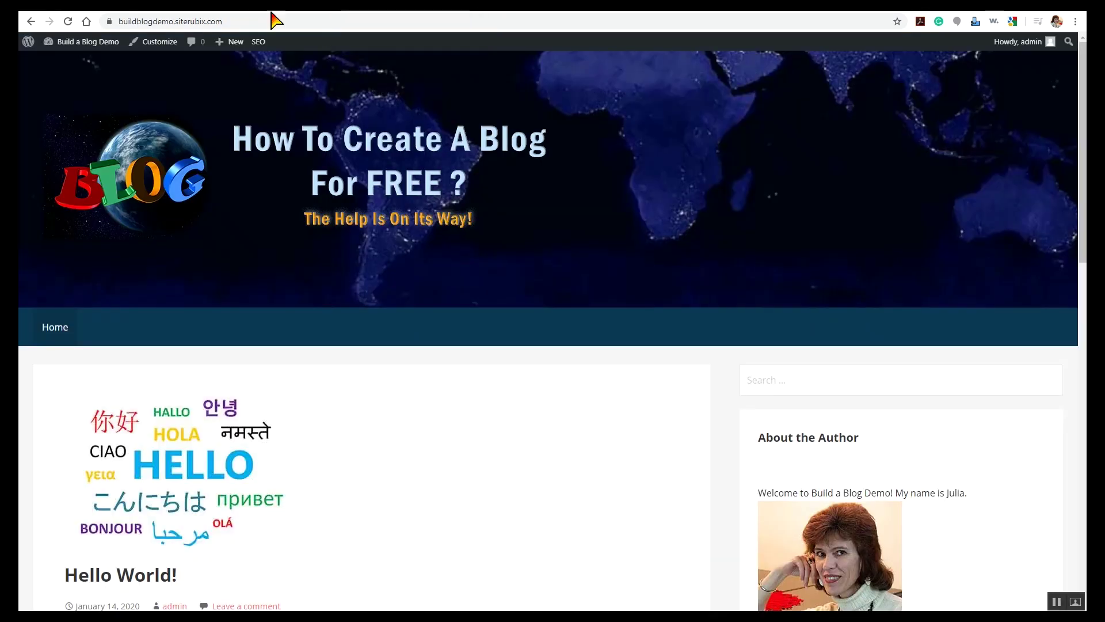
mouse_move(88, 49)
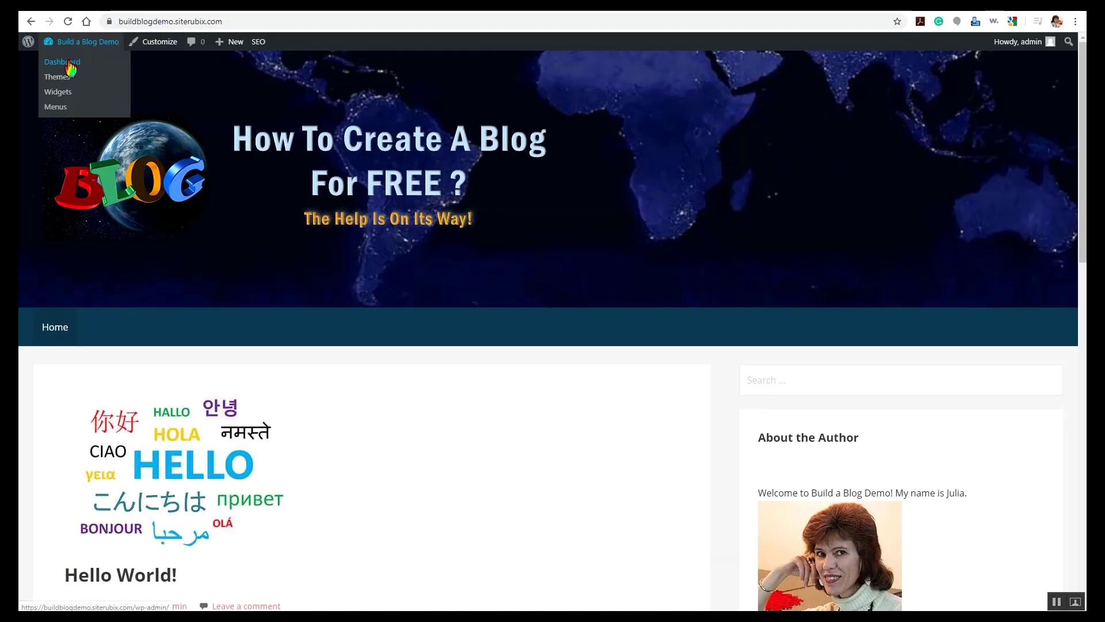
click(70, 66)
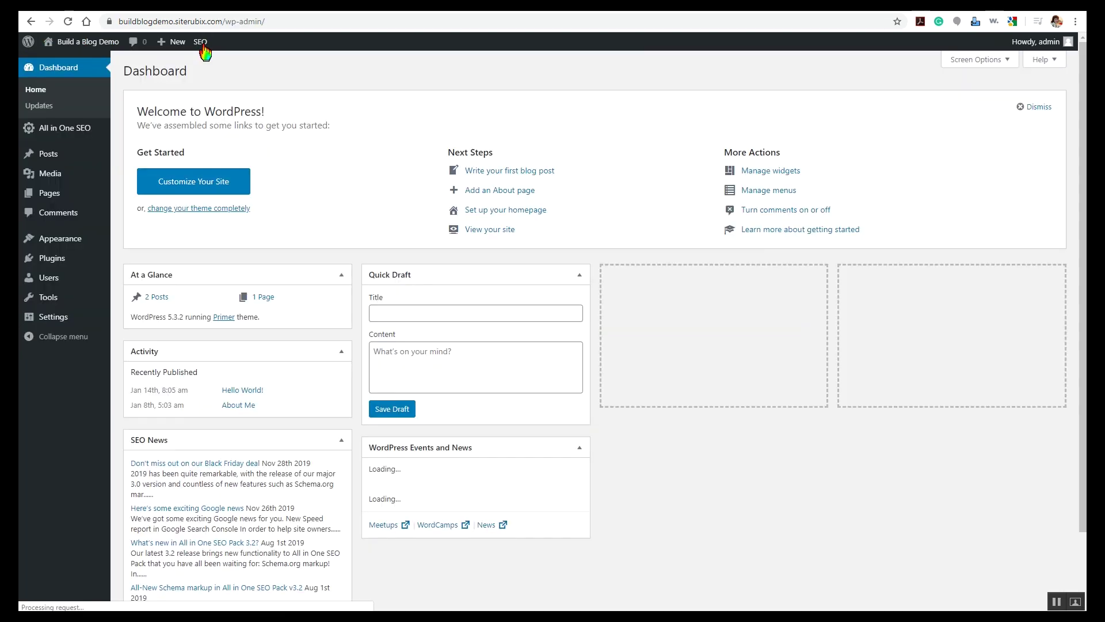
click(31, 21)
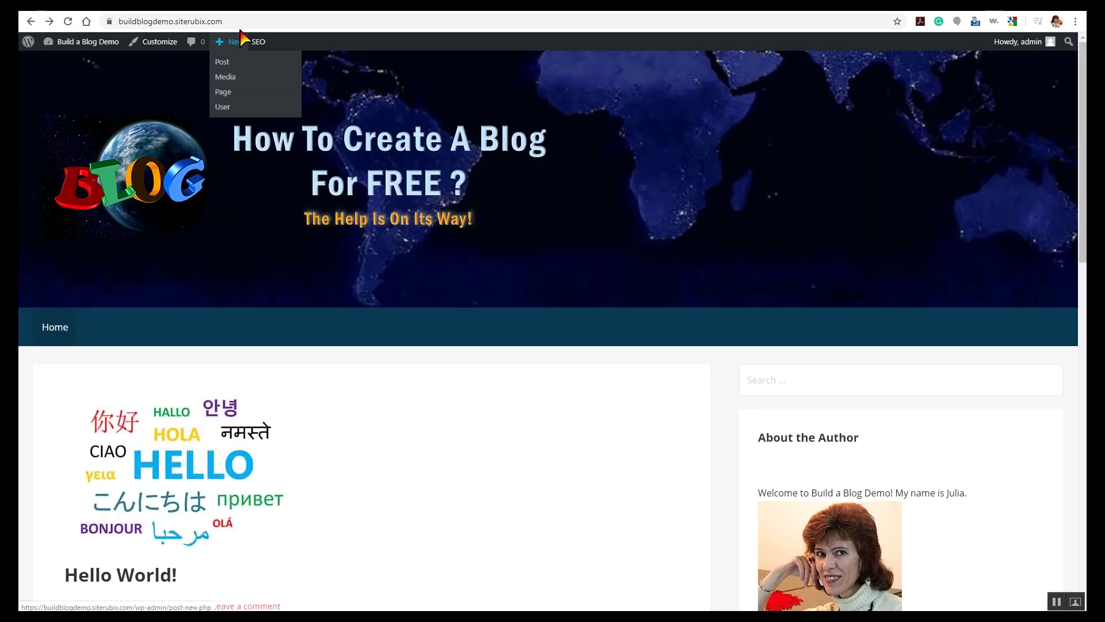
click(226, 21)
key(ctrl+c)
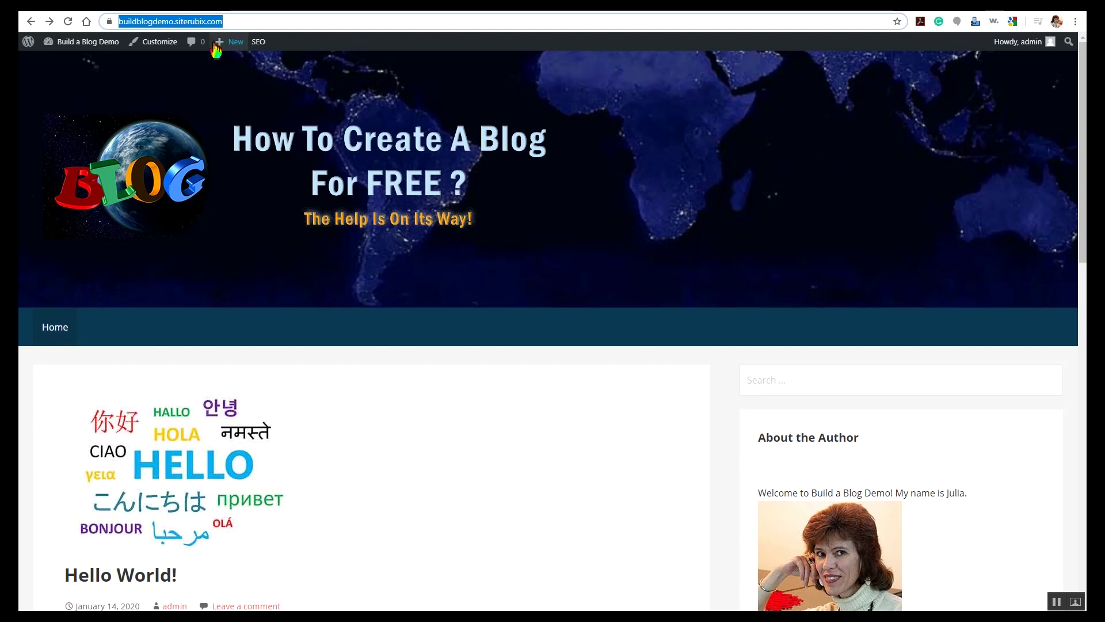
mouse_move(89, 41)
click(77, 65)
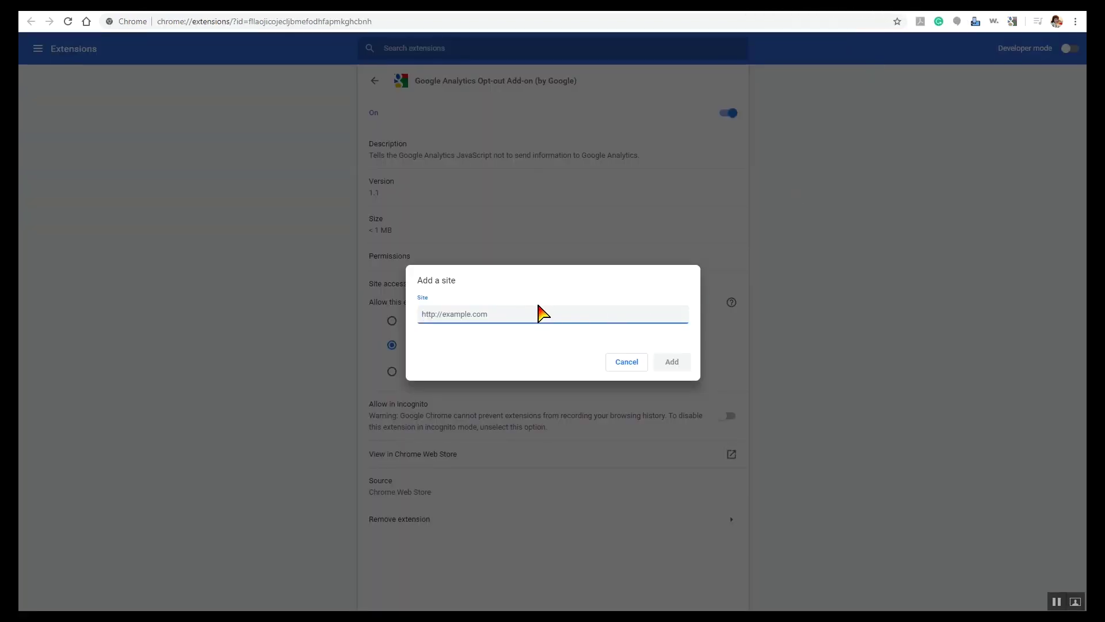
key(ctrl+v)
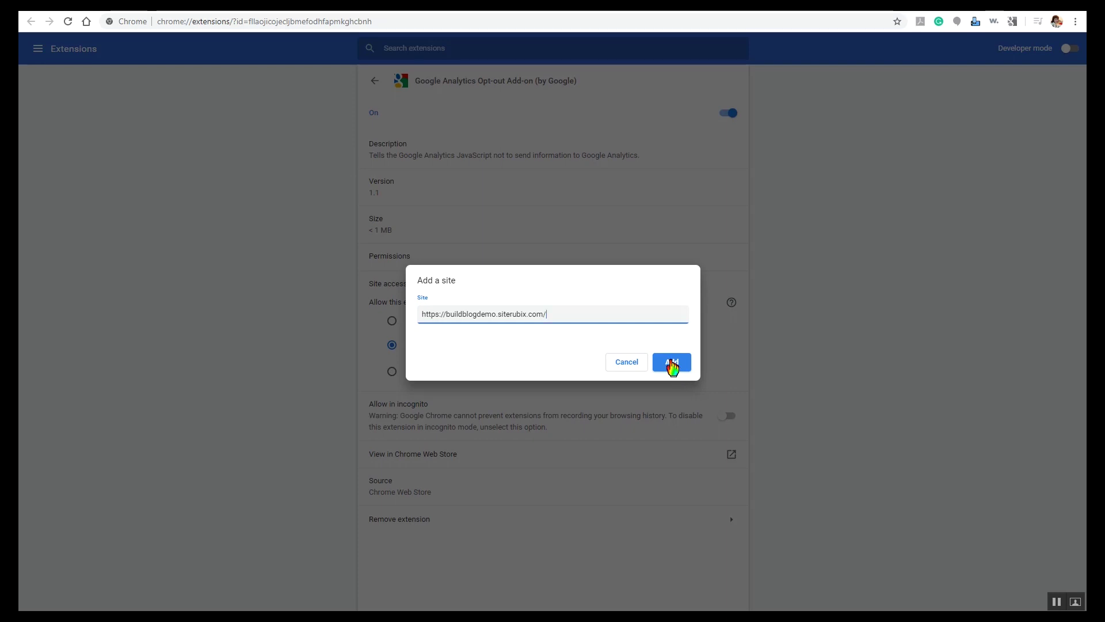
click(673, 364)
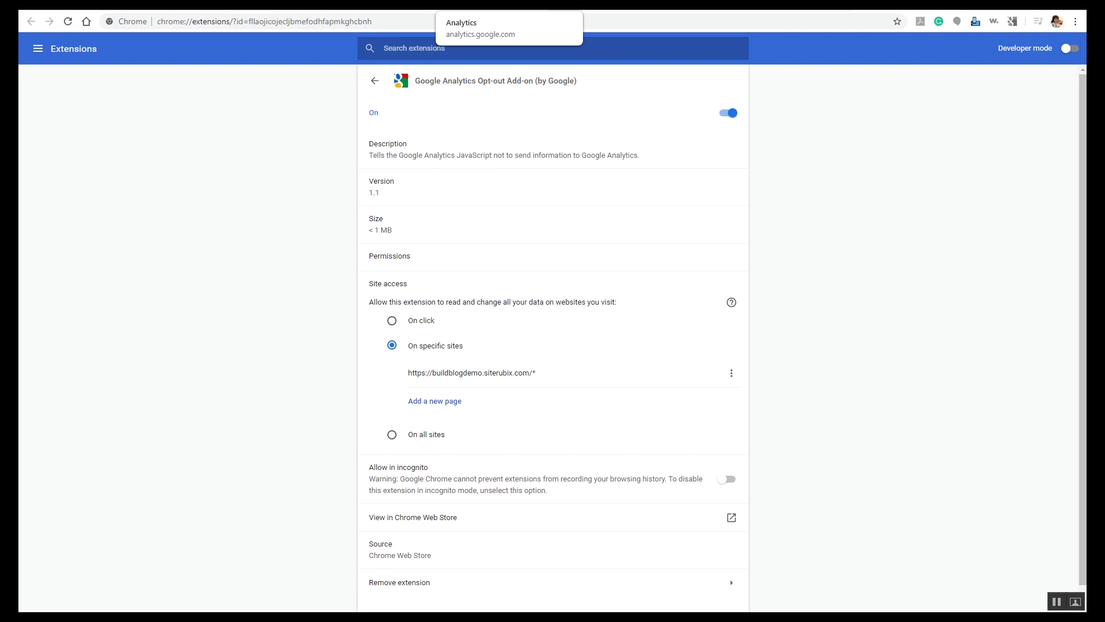
Switch back to Google Analytics and examine the pageviews per minute recorded before testing the opt-out add-on
click(368, 5)
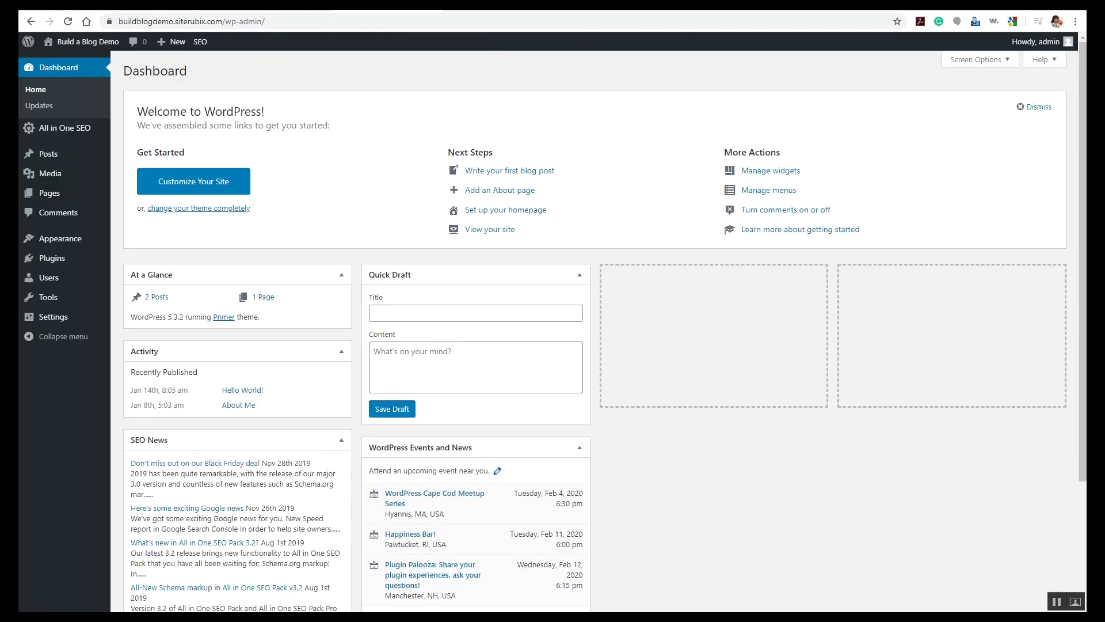
click(472, 4)
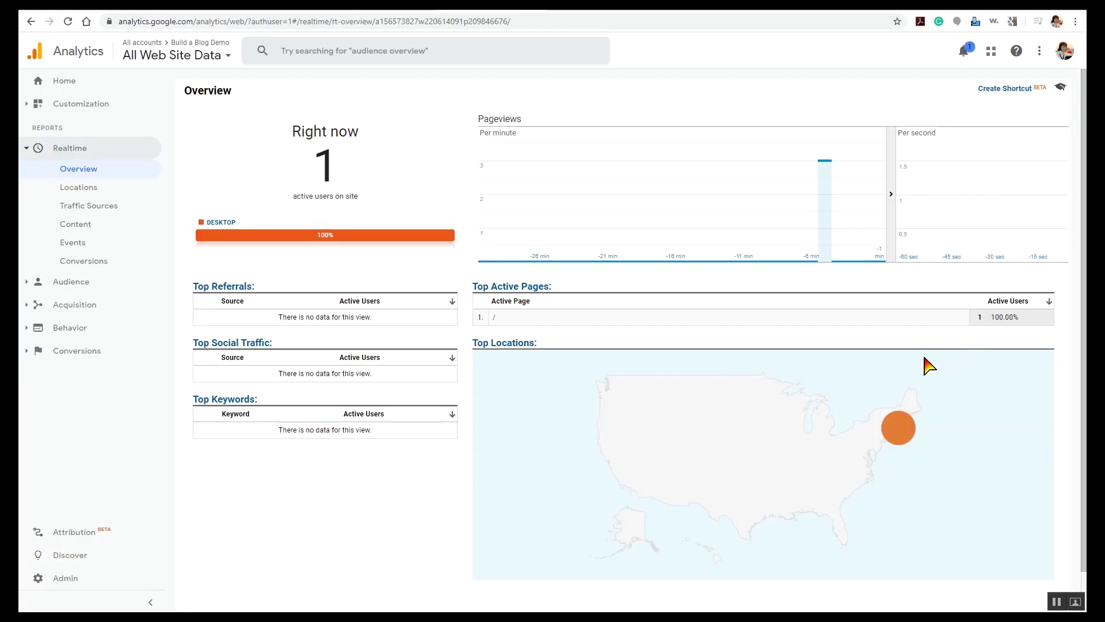
mouse_move(825, 241)
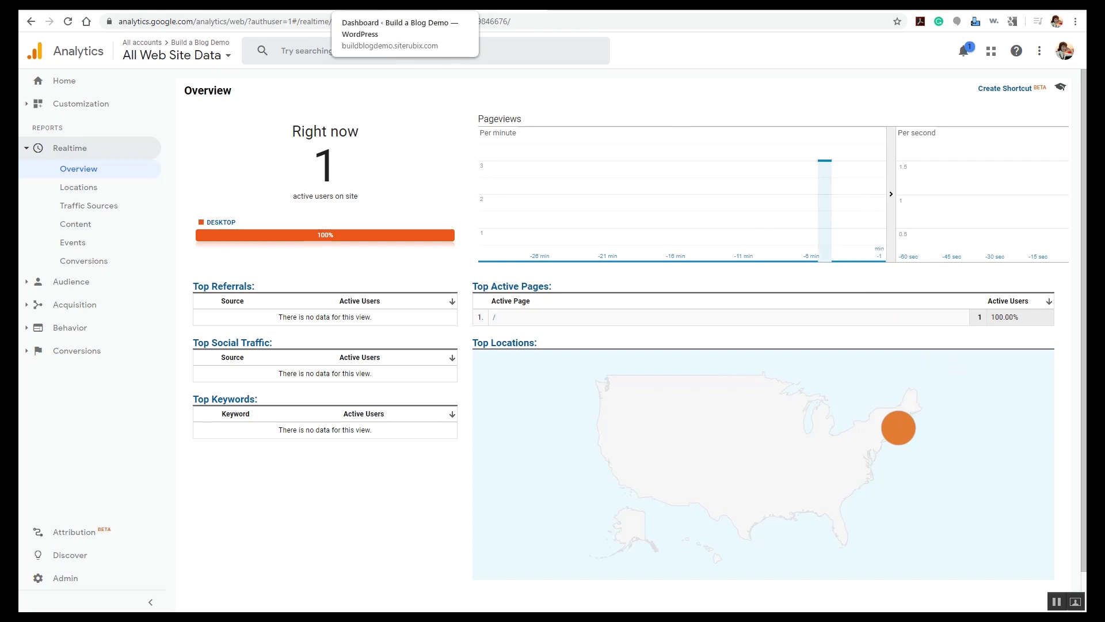
Visit the live blog with the opt-out add-on active, open the Hello World! post, return home and switch back to the Realtime report
click(86, 10)
mouse_move(86, 42)
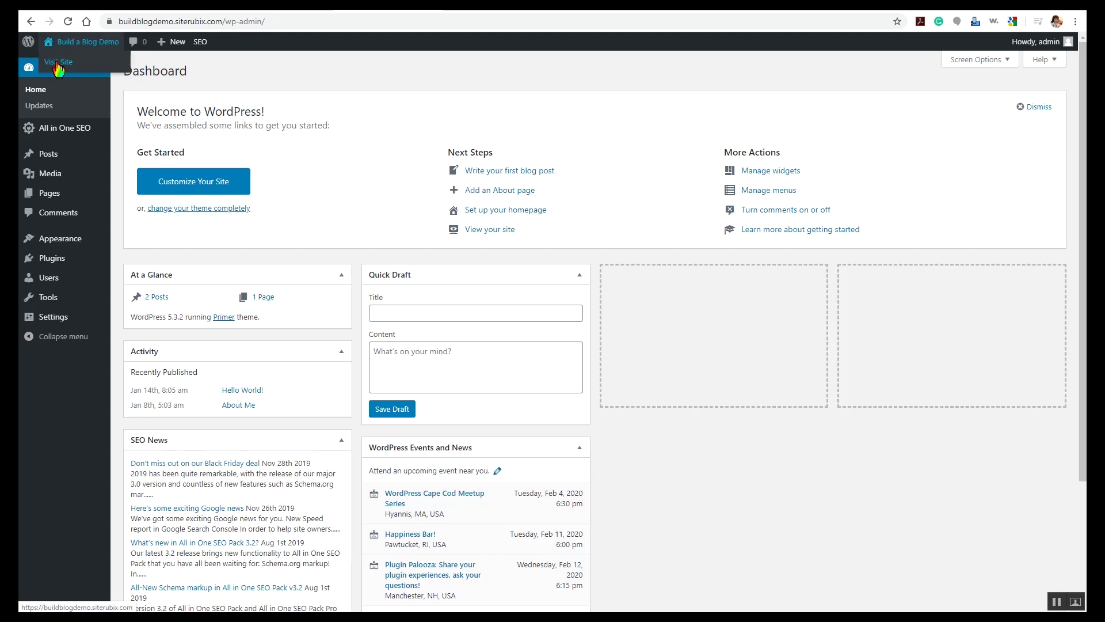
click(58, 63)
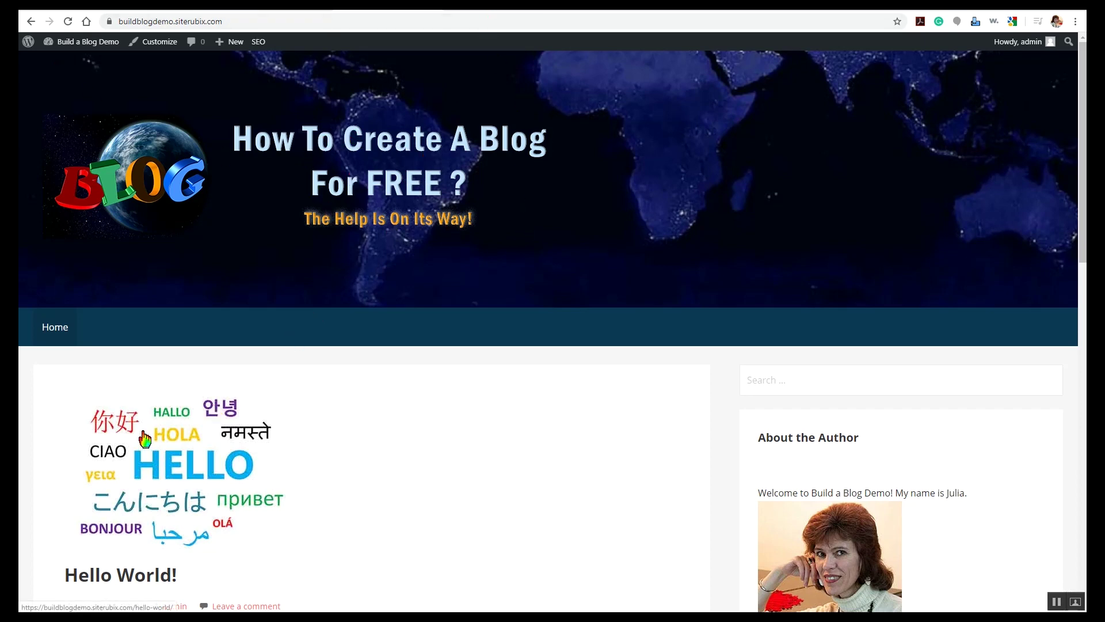
scroll(144, 439, down, 3)
click(150, 491)
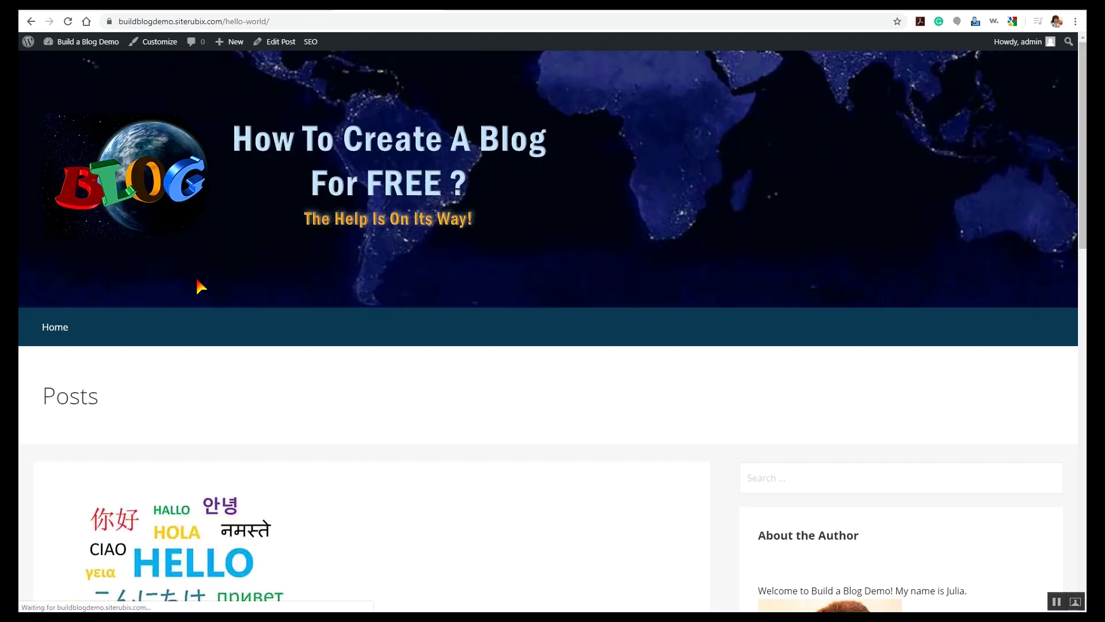
click(49, 327)
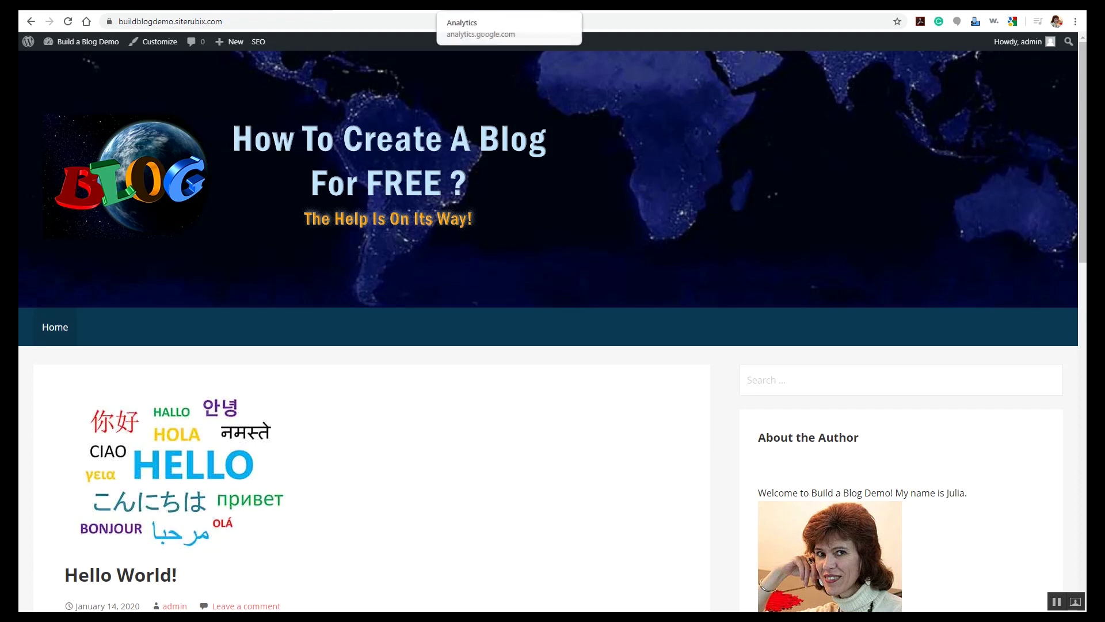
click(510, 10)
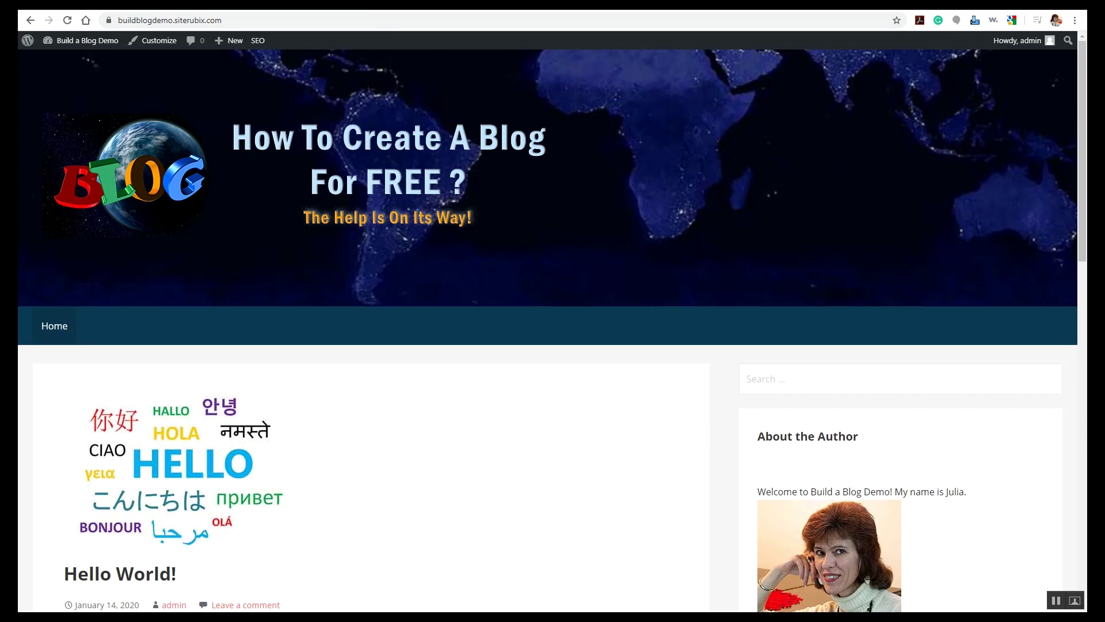
Switch to the livewealthyretirement.com site and set the Google Analytics Opt-out Add-on's site data access to On livewealthyretirement.com
key(ctrl+Tab)
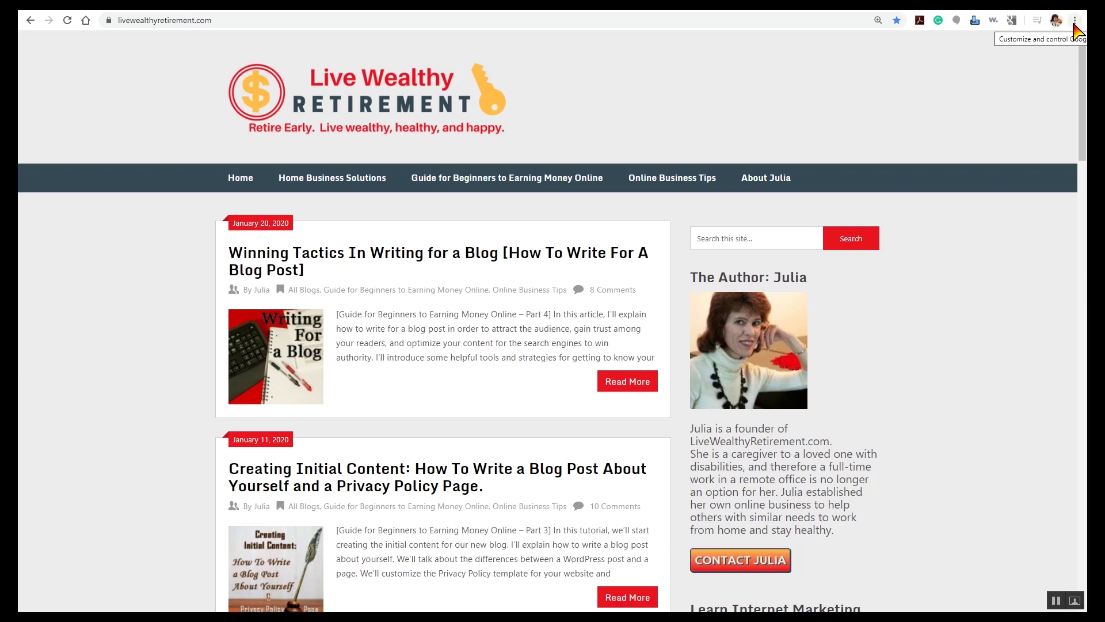
right_click(1011, 21)
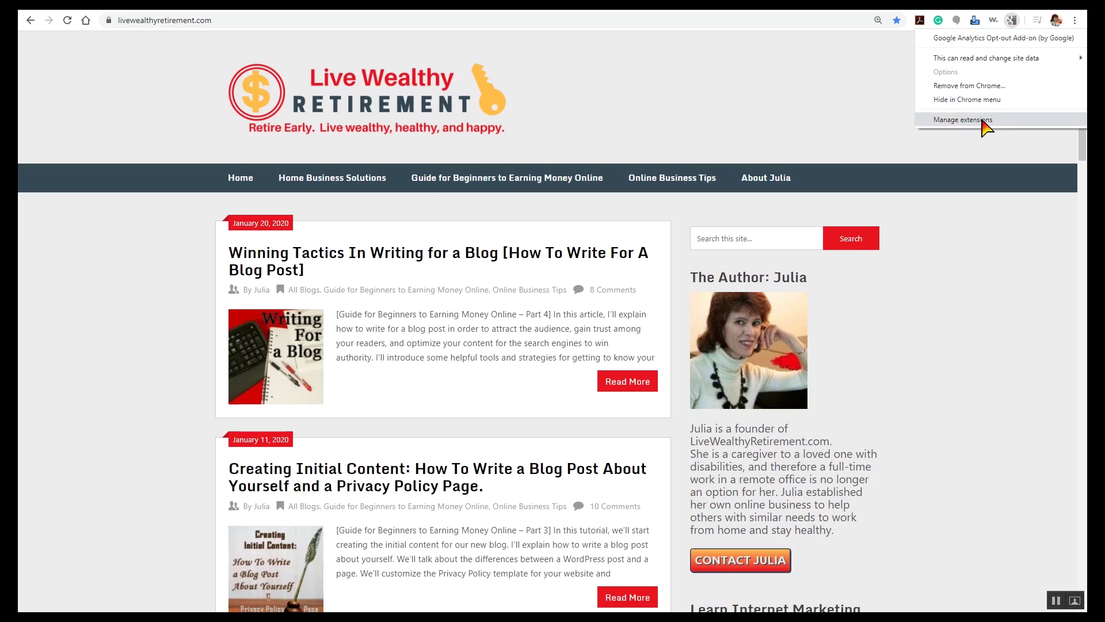
mouse_move(981, 58)
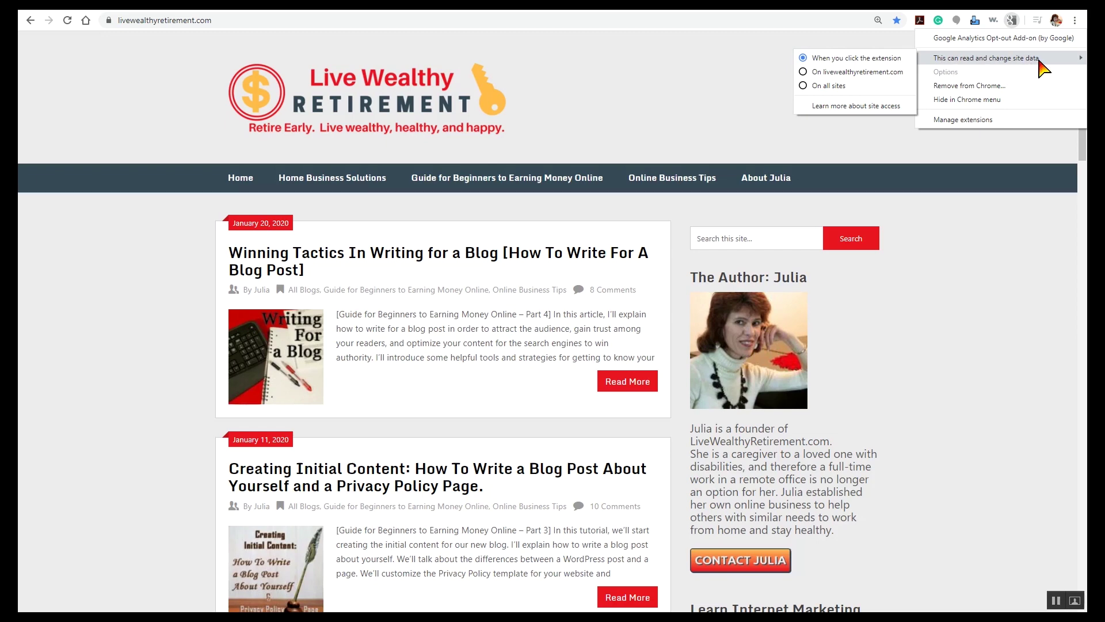
click(805, 72)
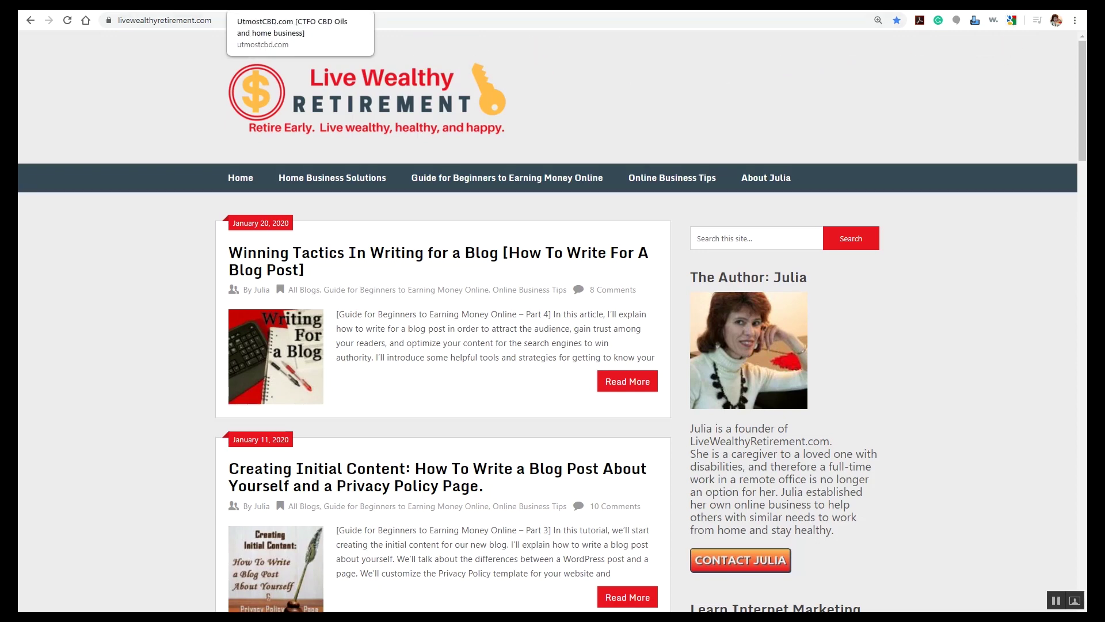
Switch to the utmostcbd.com site and set the opt-out add-on's site data access to On utmostcbd.com
click(299, 6)
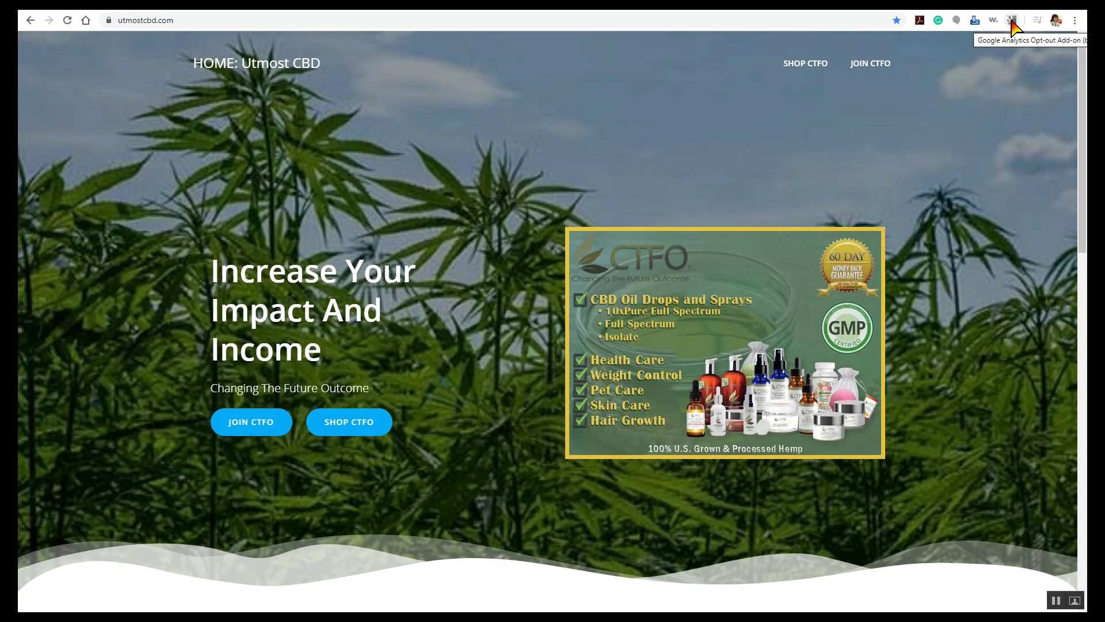
right_click(1012, 23)
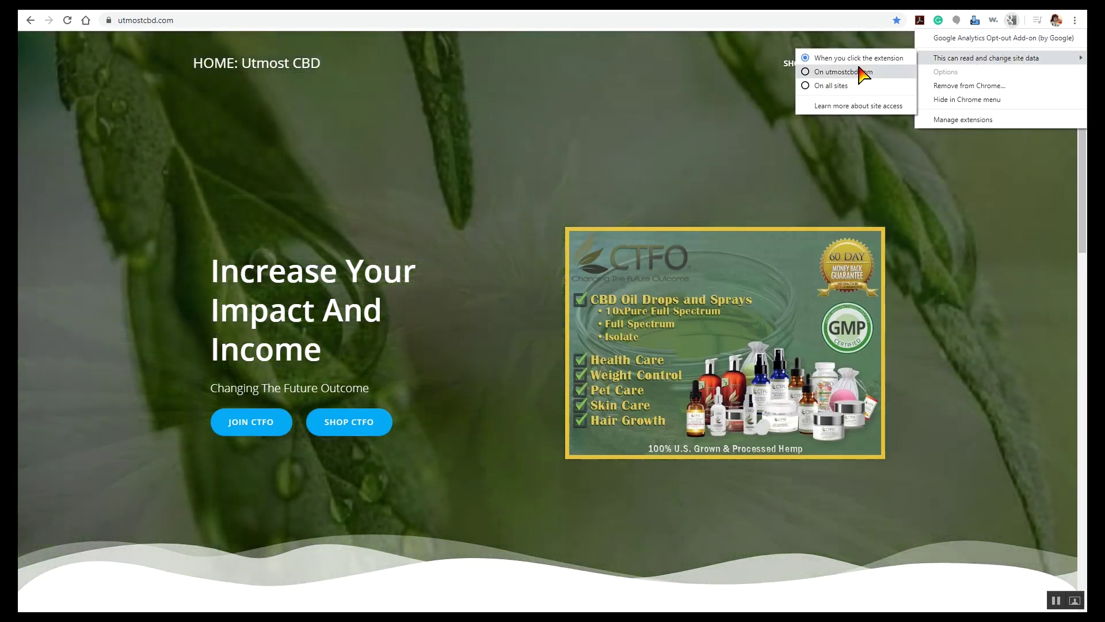
click(806, 72)
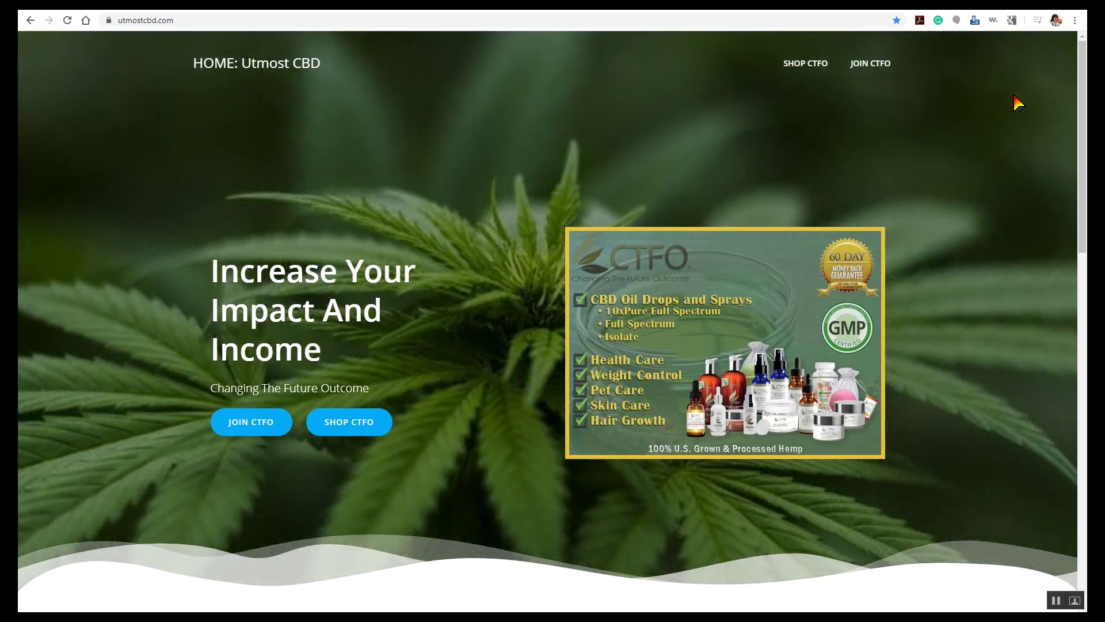
Return to the Google Analytics Realtime overview and check the pageviews per minute for the blog visit made with the add-on active
key(ctrl+Tab)
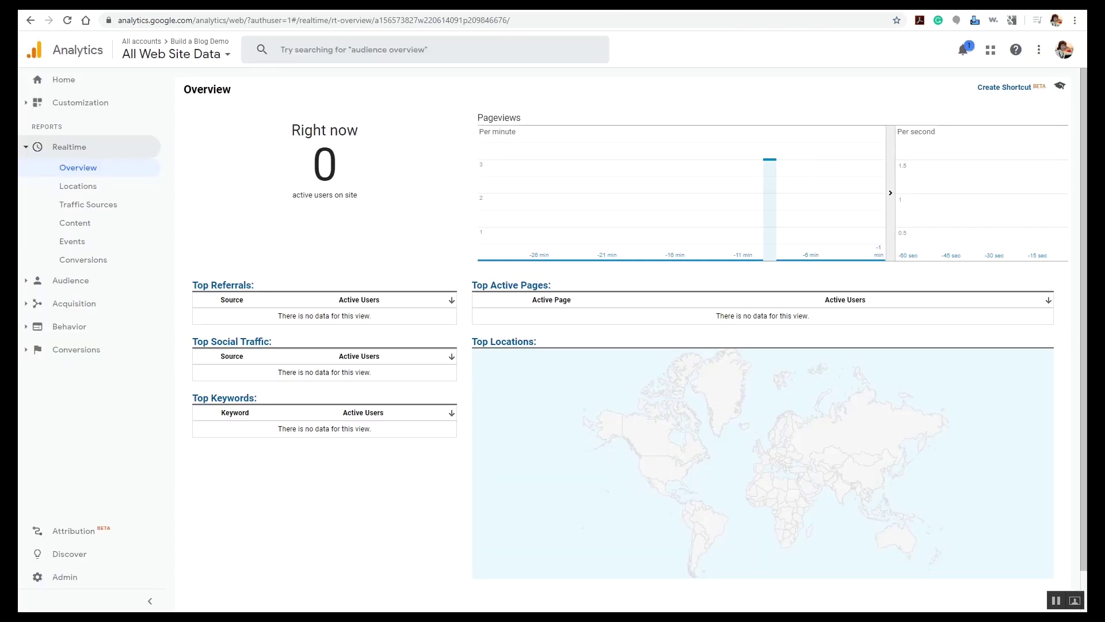
mouse_move(746, 180)
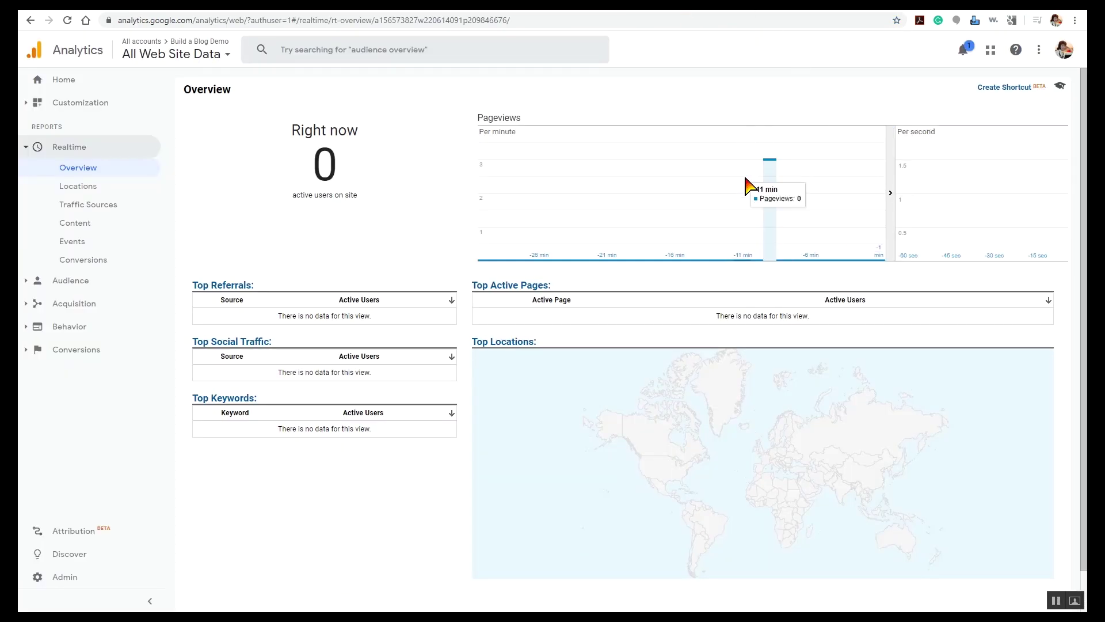